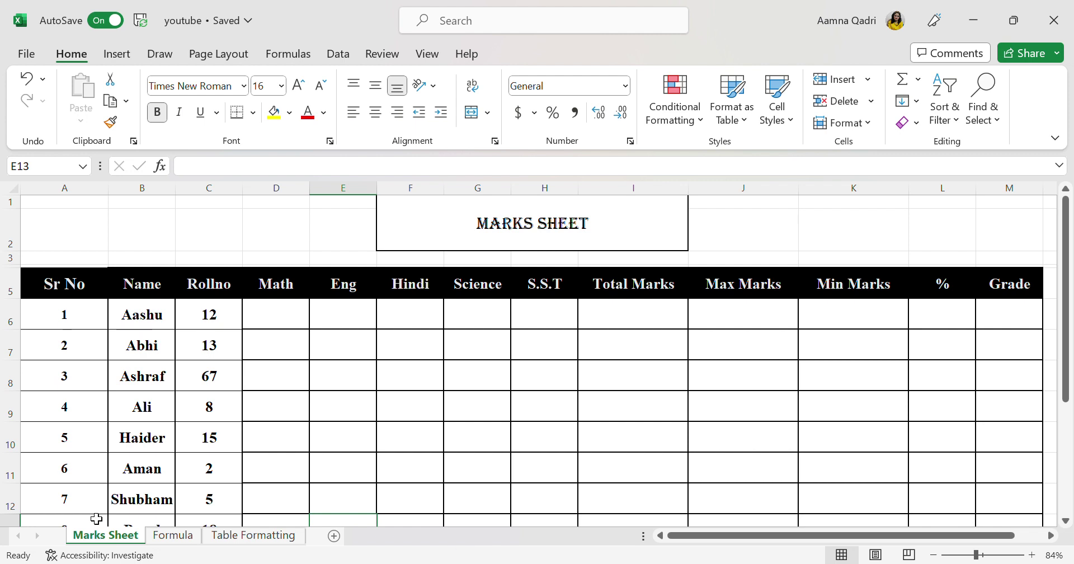
- Review the Formula worksheet's reference formulas for total, maximum, minimum, average and grade
{"action": "left_click", "coordinate": [165, 536]}
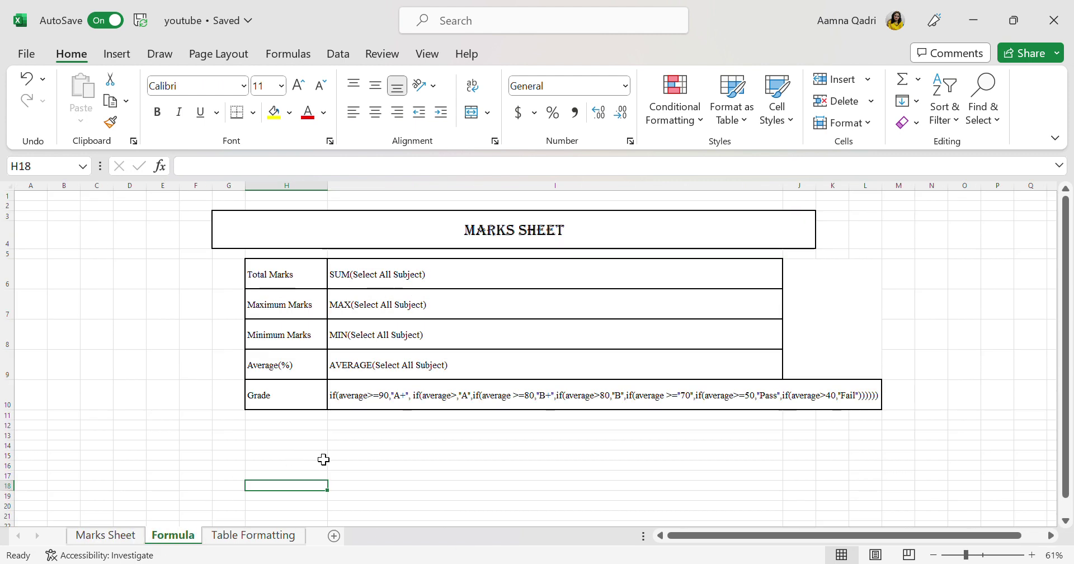
{"action": "scroll", "coordinate": [333, 464], "scroll_direction": "up", "scroll_amount": 3}
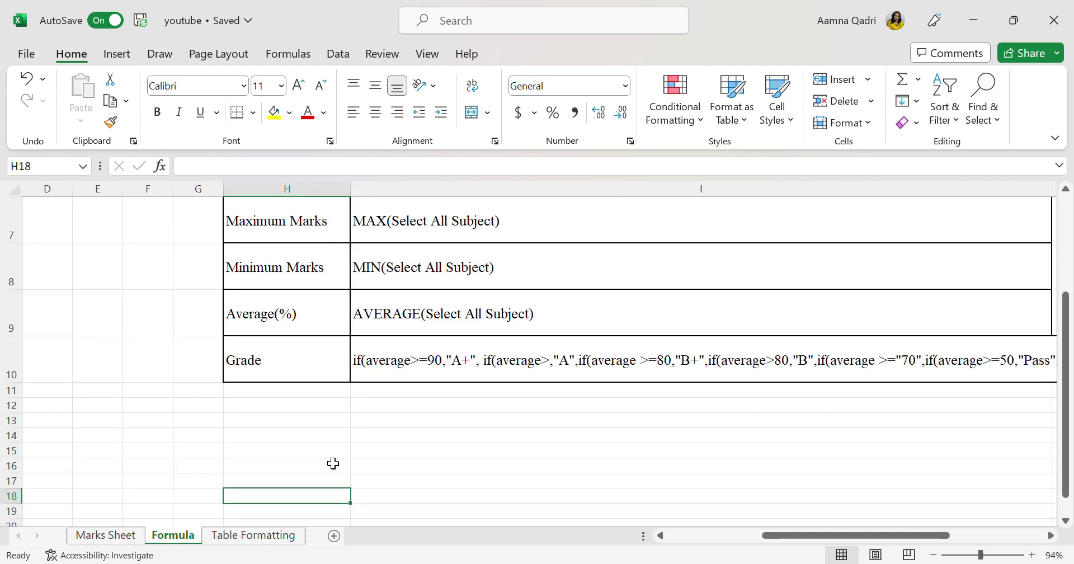
{"action": "scroll", "coordinate": [333, 464], "scroll_direction": "right", "scroll_amount": 2}
{"action": "scroll", "coordinate": [333, 463], "scroll_direction": "up", "scroll_amount": 2}
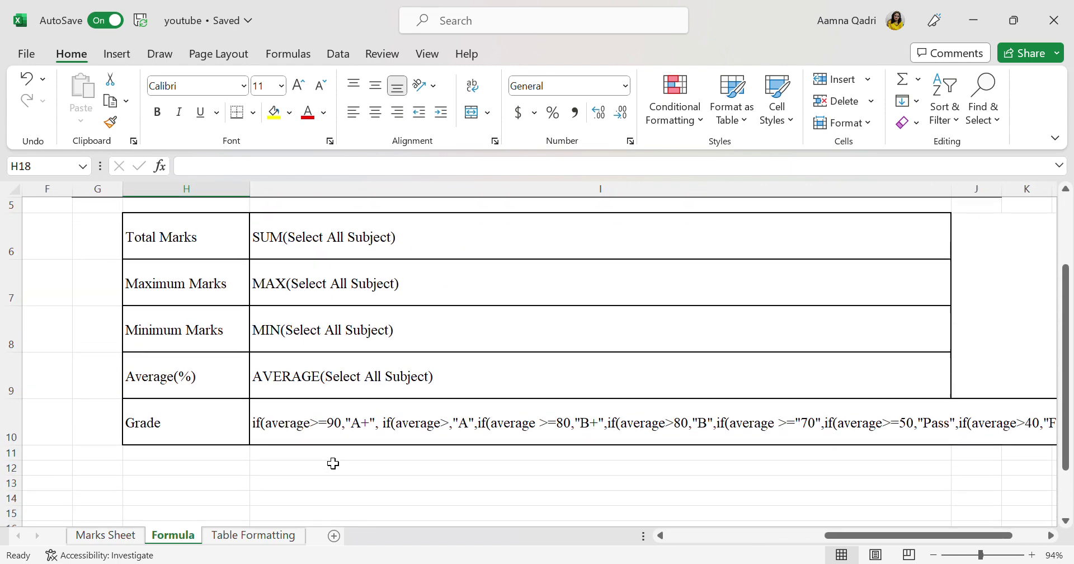
{"action": "scroll", "coordinate": [333, 463], "scroll_direction": "right", "scroll_amount": 3}
{"action": "scroll", "coordinate": [333, 463], "scroll_direction": "up", "scroll_amount": 2}
{"action": "scroll", "coordinate": [333, 463], "scroll_direction": "left", "scroll_amount": 1}
{"action": "scroll", "coordinate": [333, 463], "scroll_direction": "down", "scroll_amount": 1}
{"action": "scroll", "coordinate": [333, 463], "scroll_direction": "down", "scroll_amount": 3}
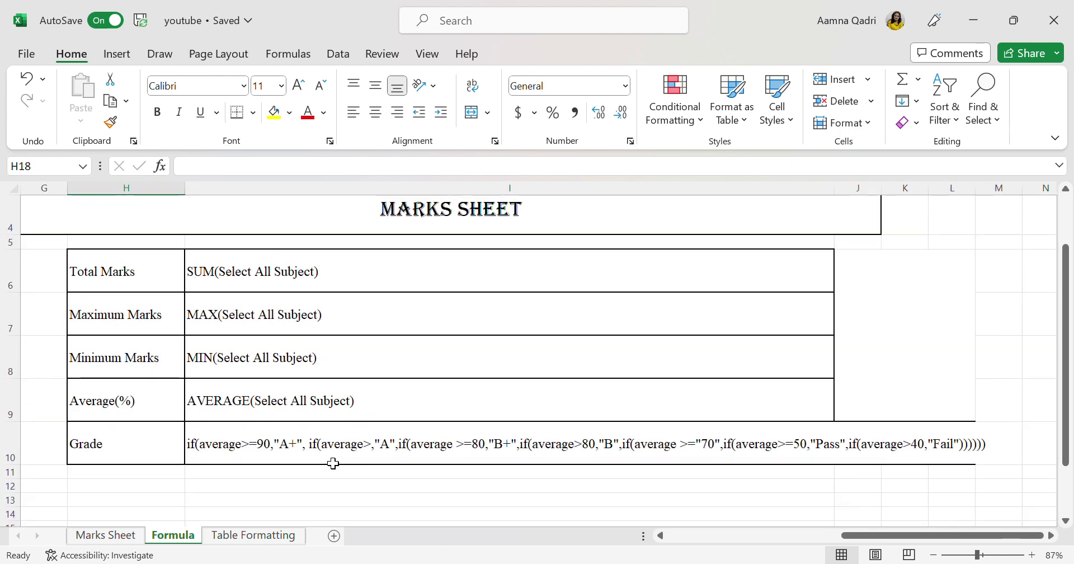
{"action": "scroll", "coordinate": [333, 463], "scroll_direction": "up", "scroll_amount": 3}
{"action": "scroll", "coordinate": [333, 463], "scroll_direction": "left", "scroll_amount": 1}
{"action": "scroll", "coordinate": [332, 463], "scroll_direction": "left", "scroll_amount": 1}
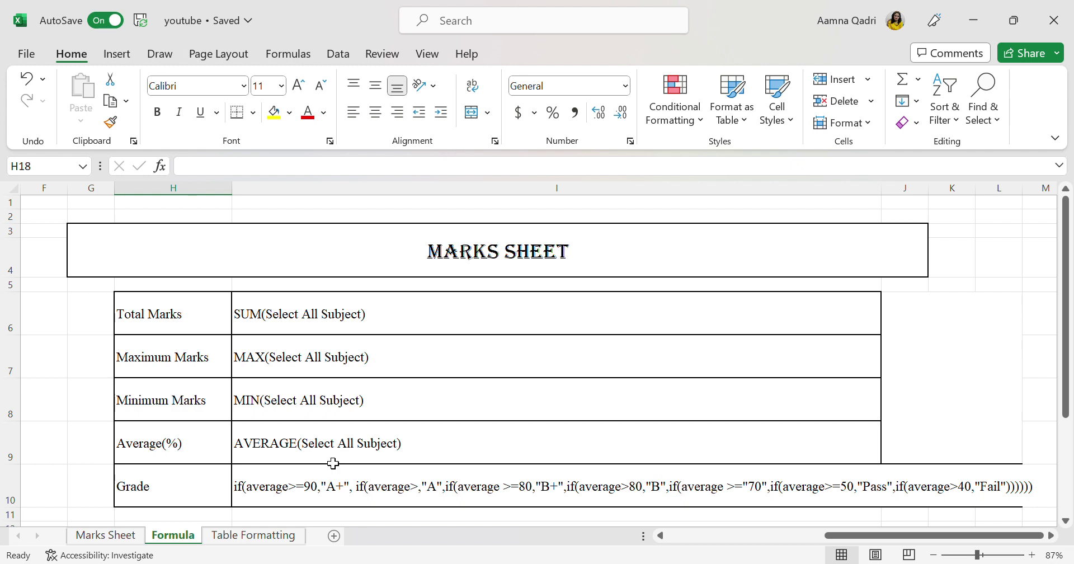
{"action": "scroll", "coordinate": [333, 463], "scroll_direction": "down", "scroll_amount": 1}
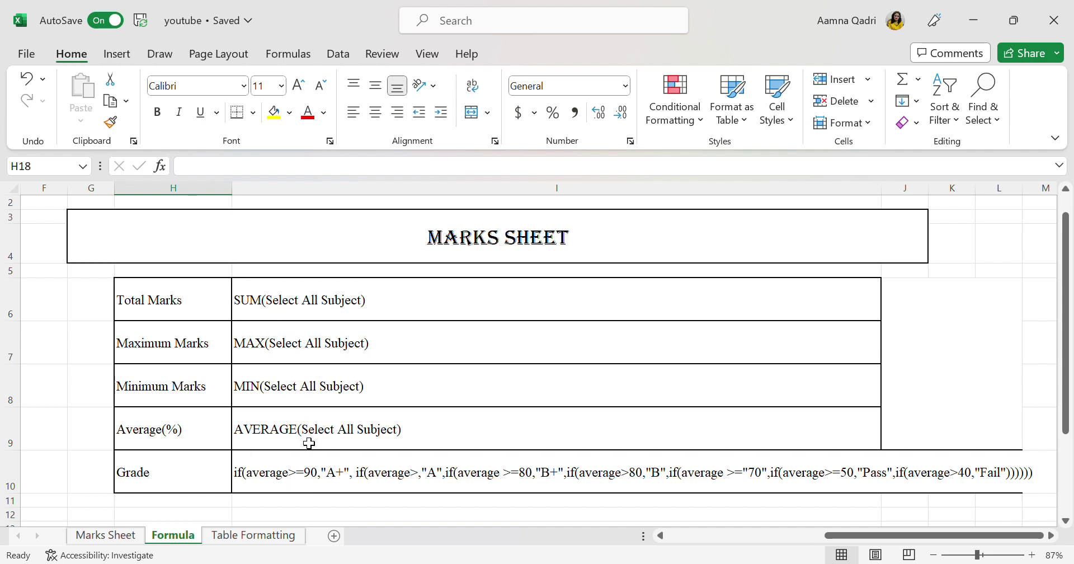
- Return to the Marks Sheet worksheet and look over the table's subject and result columns
{"action": "left_click", "coordinate": [106, 536]}
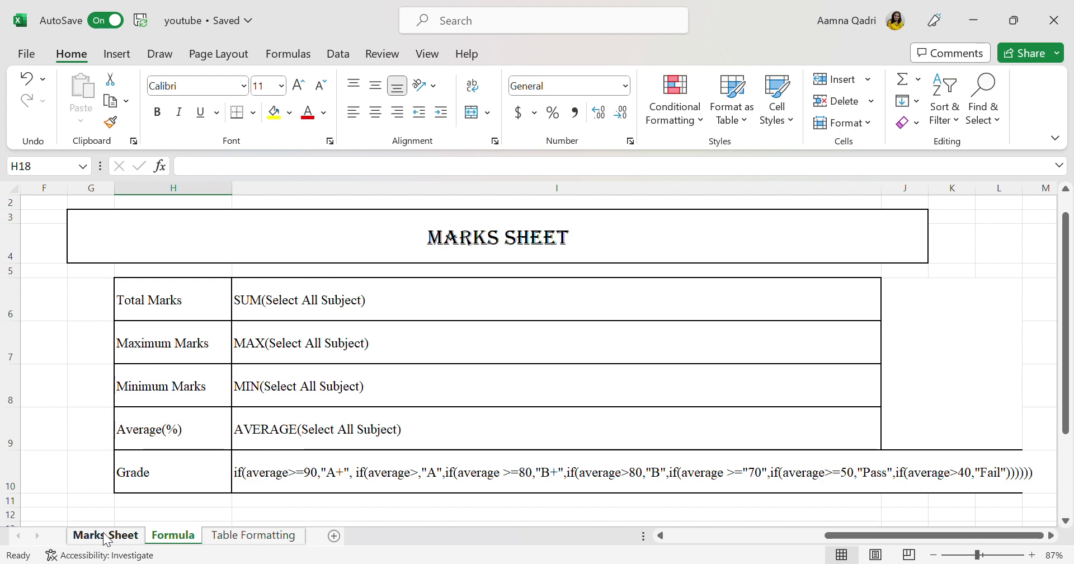
{"action": "scroll", "coordinate": [315, 339], "scroll_direction": "down", "scroll_amount": 3}
{"action": "scroll", "coordinate": [315, 340], "scroll_direction": "right", "scroll_amount": 1}
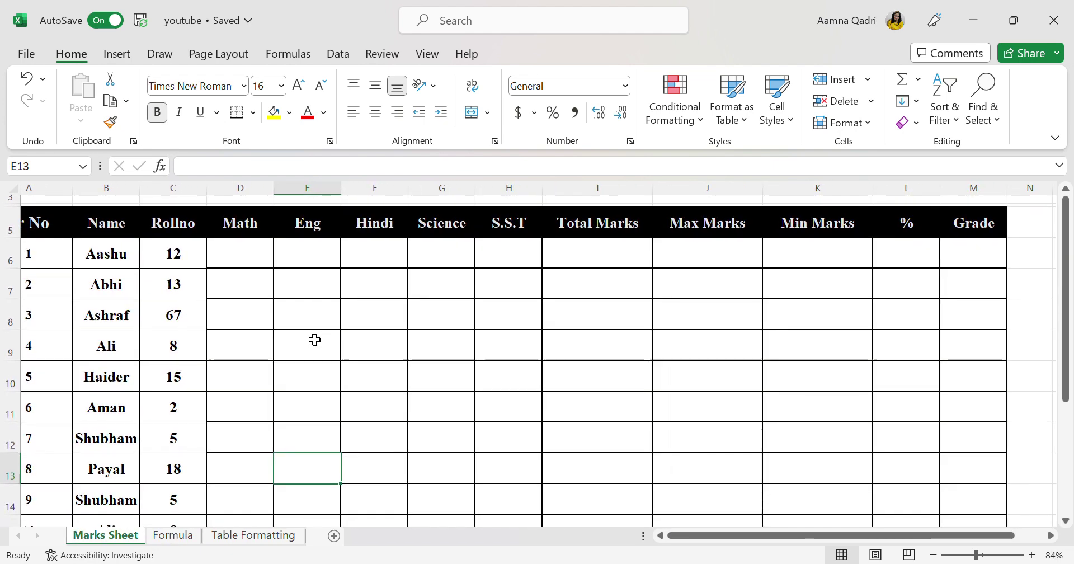
{"action": "scroll", "coordinate": [315, 339], "scroll_direction": "up", "scroll_amount": 2}
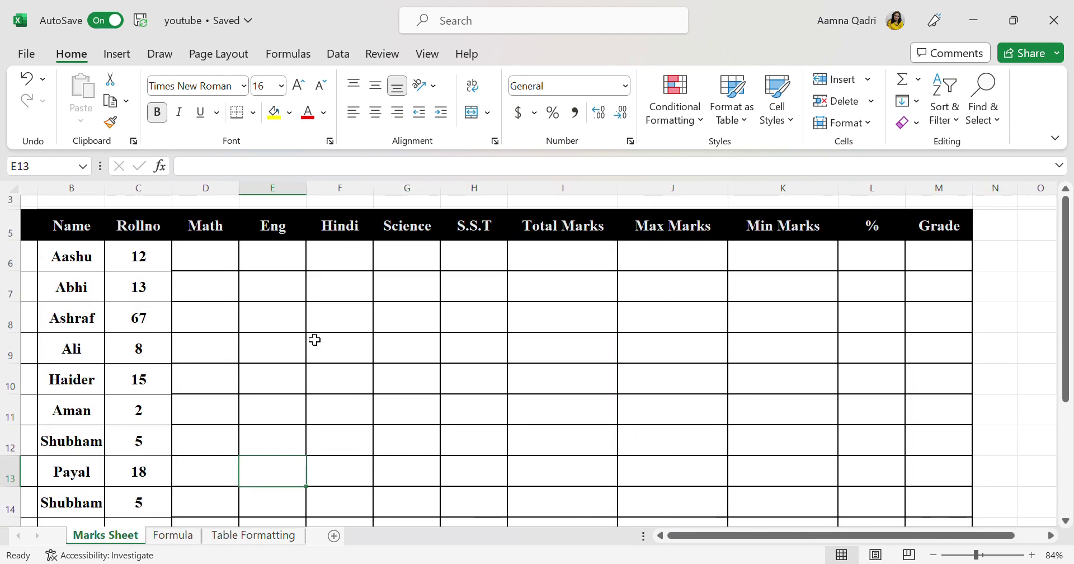
{"action": "scroll", "coordinate": [315, 339], "scroll_direction": "right", "scroll_amount": 1}
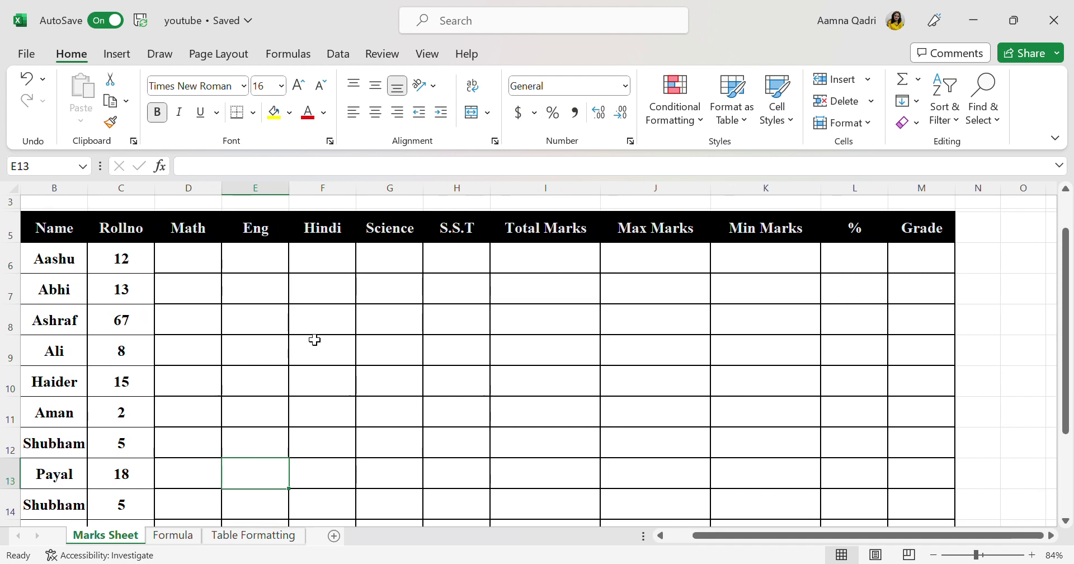
{"action": "scroll", "coordinate": [315, 339], "scroll_direction": "left", "scroll_amount": 2}
{"action": "scroll", "coordinate": [308, 340], "scroll_direction": "down", "scroll_amount": 1}
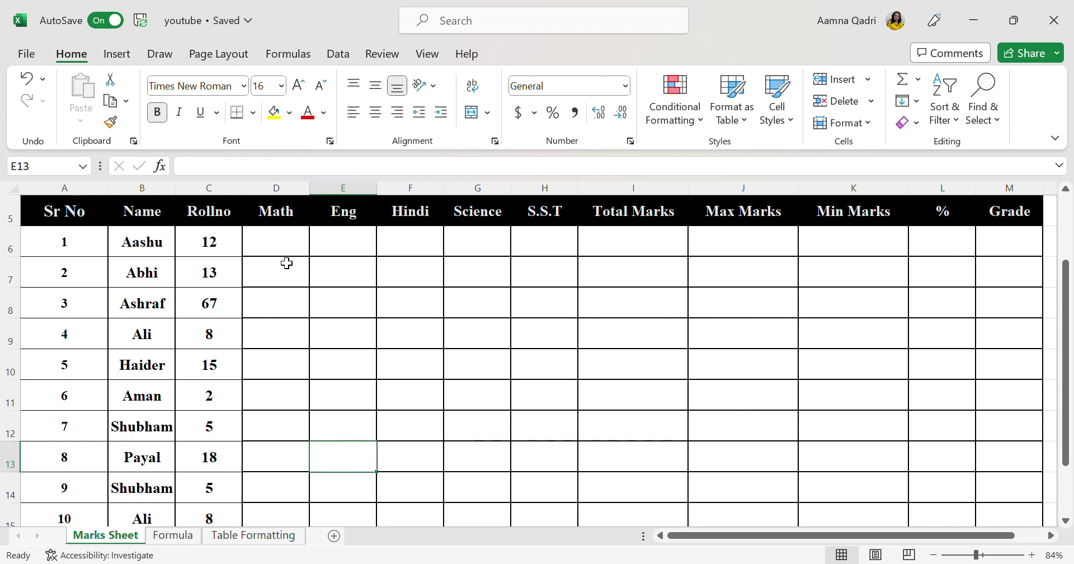
- Fill the five subject columns with random whole-number marks by entering =RANDARRAY(10,5,60,99,1) in cell D6
{"action": "type", "text": "="}
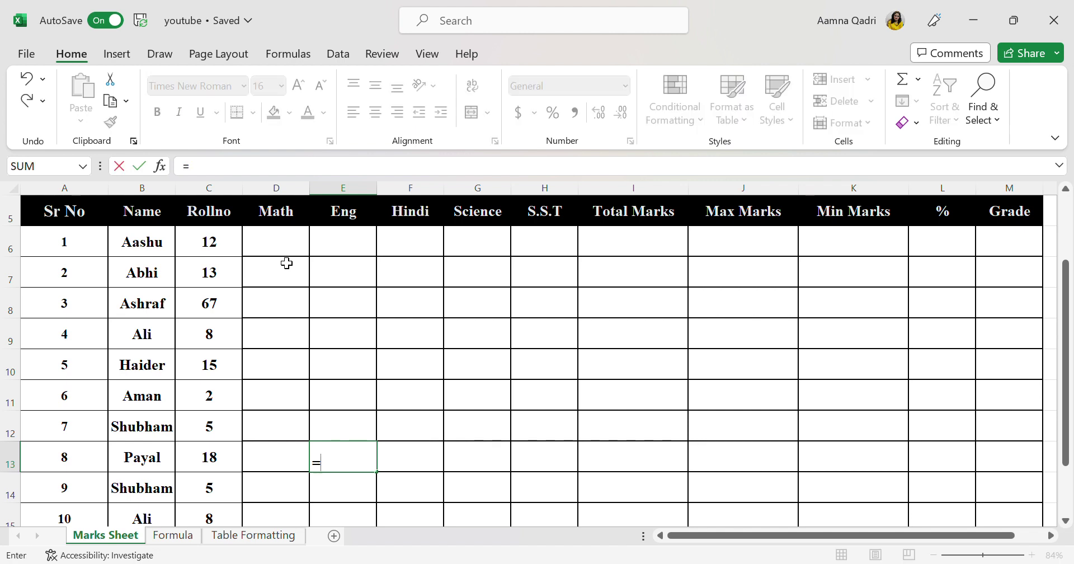
{"action": "key", "text": "BackSpace"}
{"action": "left_click", "coordinate": [287, 242]}
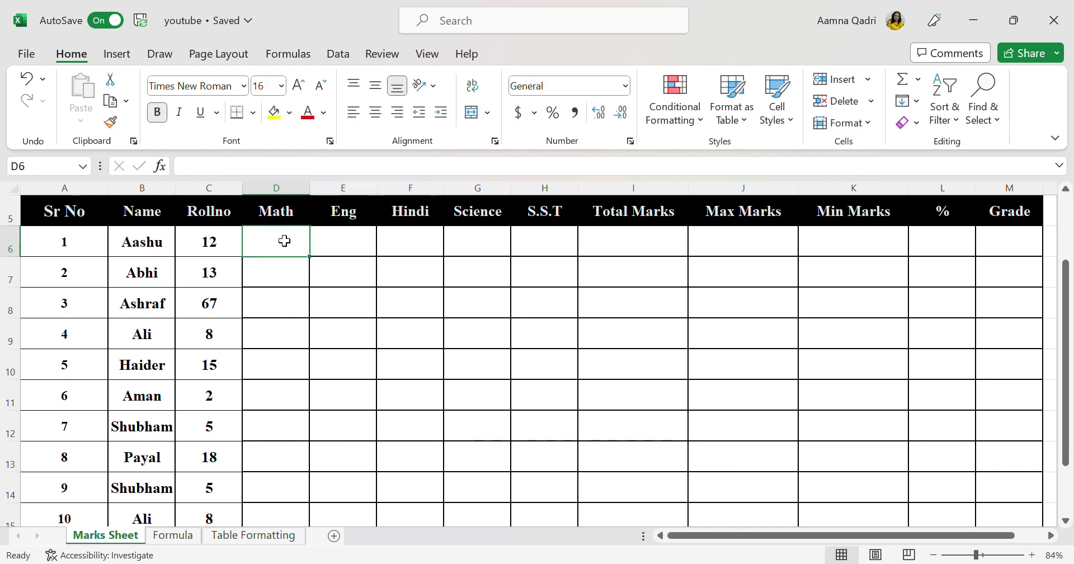
{"action": "type", "text": "=rand"}
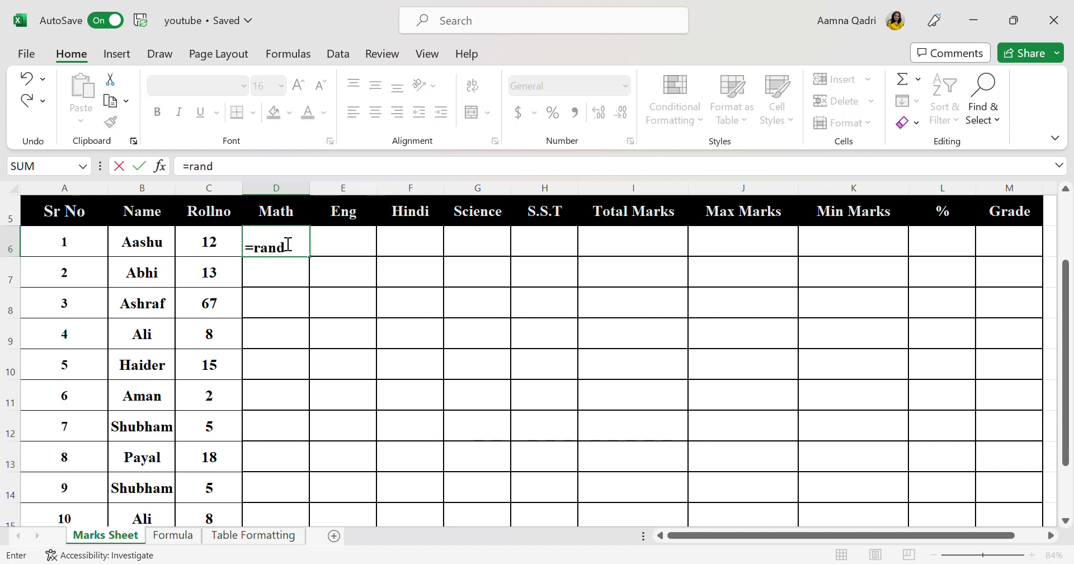
{"action": "type", "text": "array("}
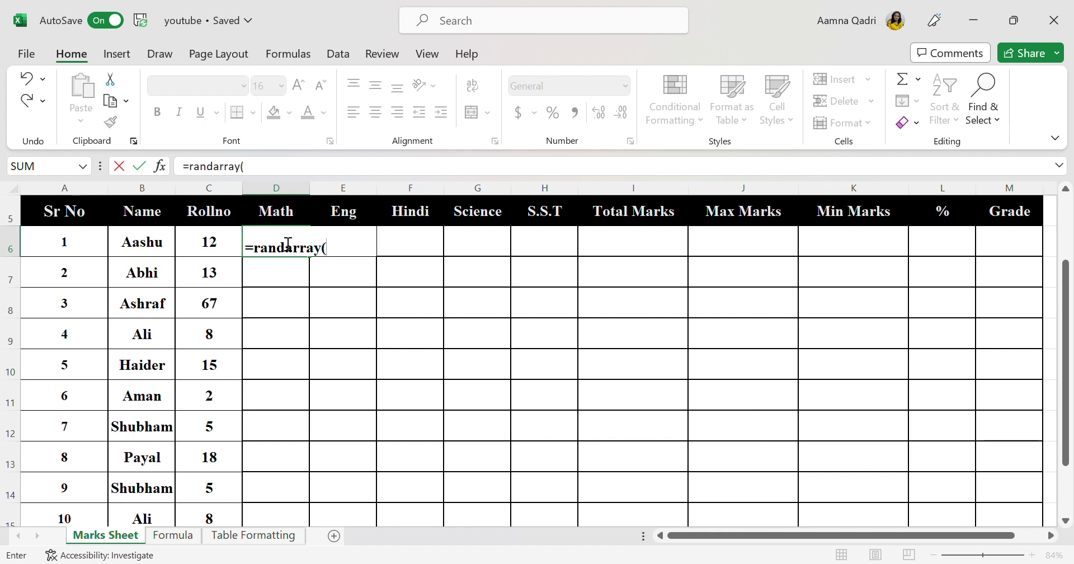
{"action": "type", "text": "10,"}
{"action": "type", "text": "5,80"}
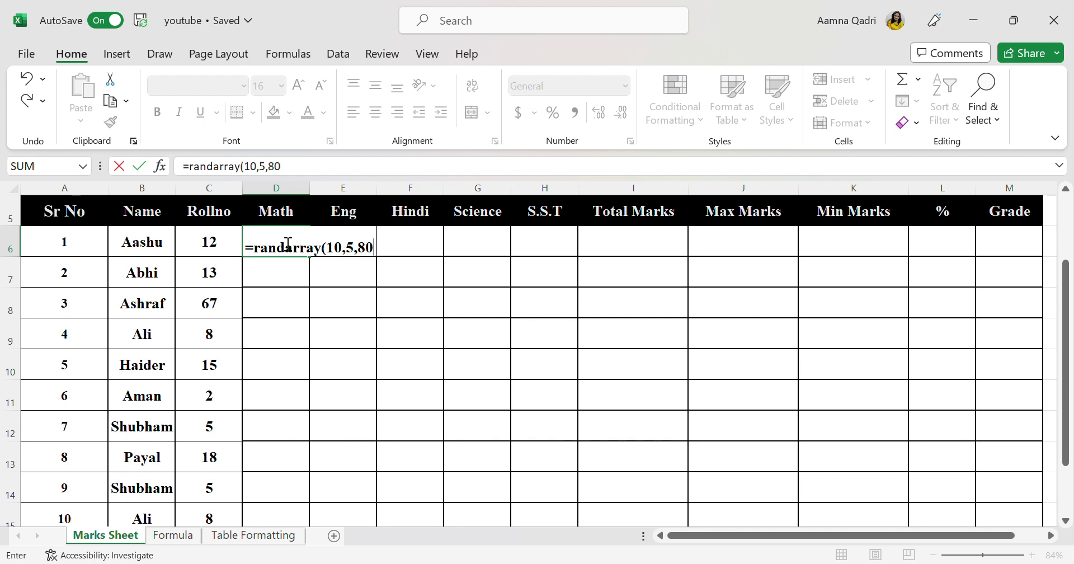
{"action": "key", "text": "BackSpace"}
{"action": "key", "text": "BackSpace"}
{"action": "type", "text": "60"}
{"action": "type", "text": ","}
{"action": "type", "text": "90"}
{"action": "key", "text": "BackSpace"}
{"action": "type", "text": "9"}
{"action": "type", "text": ","}
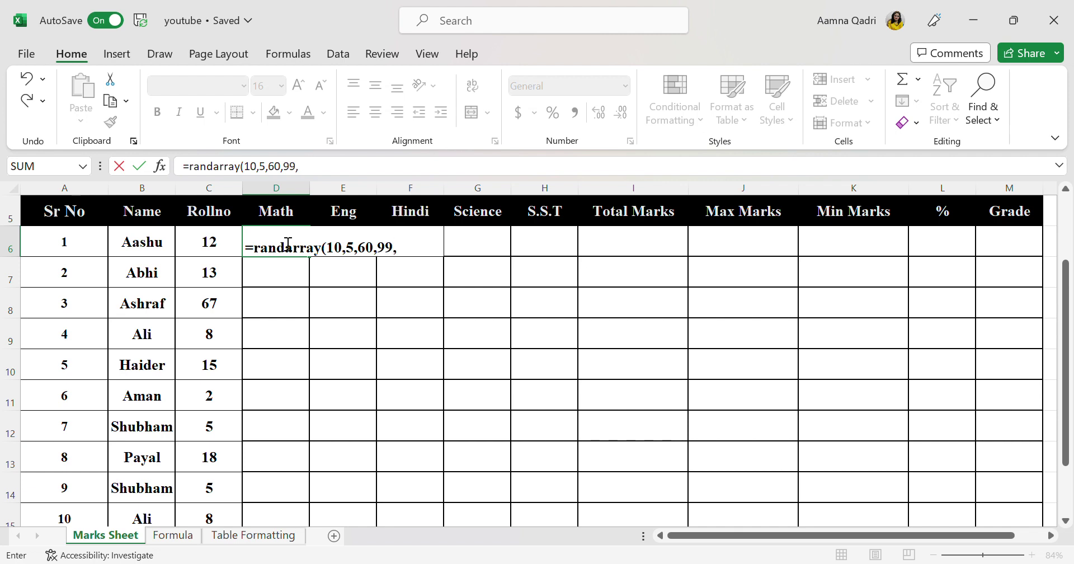
{"action": "type", "text": "1)"}
{"action": "key", "text": "Return"}
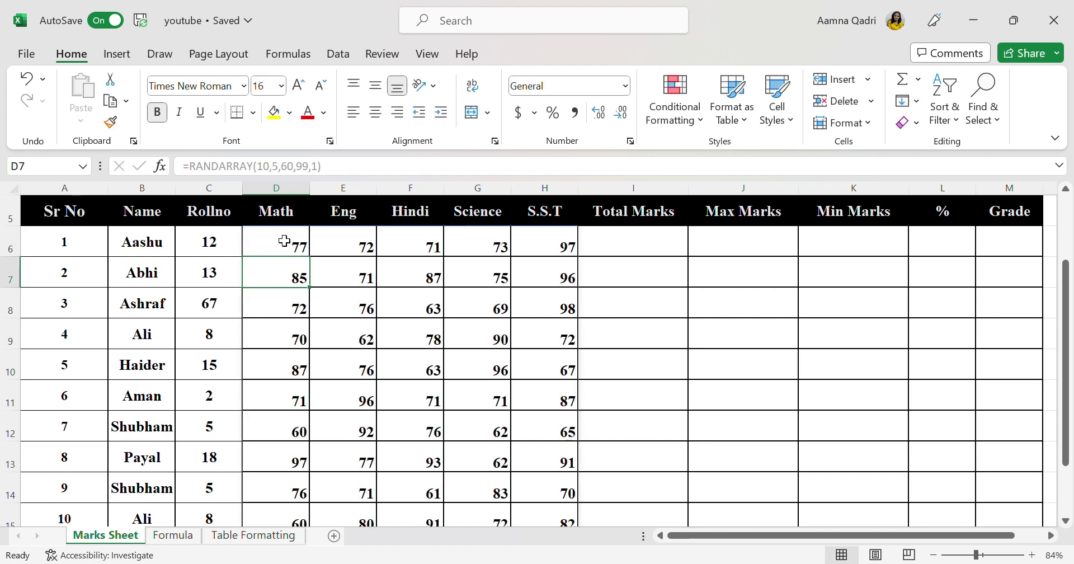
- Copy the random marks in D6:H15 and paste them over themselves as values only
{"action": "scroll", "coordinate": [285, 240], "scroll_direction": "down", "scroll_amount": 1}
{"action": "scroll", "coordinate": [285, 241], "scroll_direction": "up", "scroll_amount": 2}
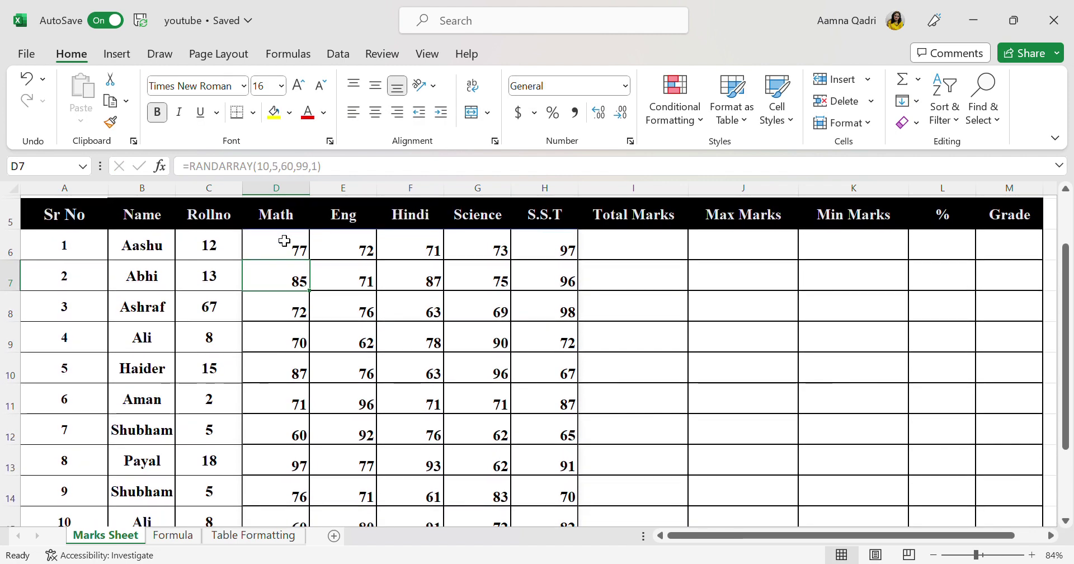
{"action": "scroll", "coordinate": [285, 241], "scroll_direction": "down", "scroll_amount": 1}
{"action": "scroll", "coordinate": [285, 240], "scroll_direction": "up", "scroll_amount": 1}
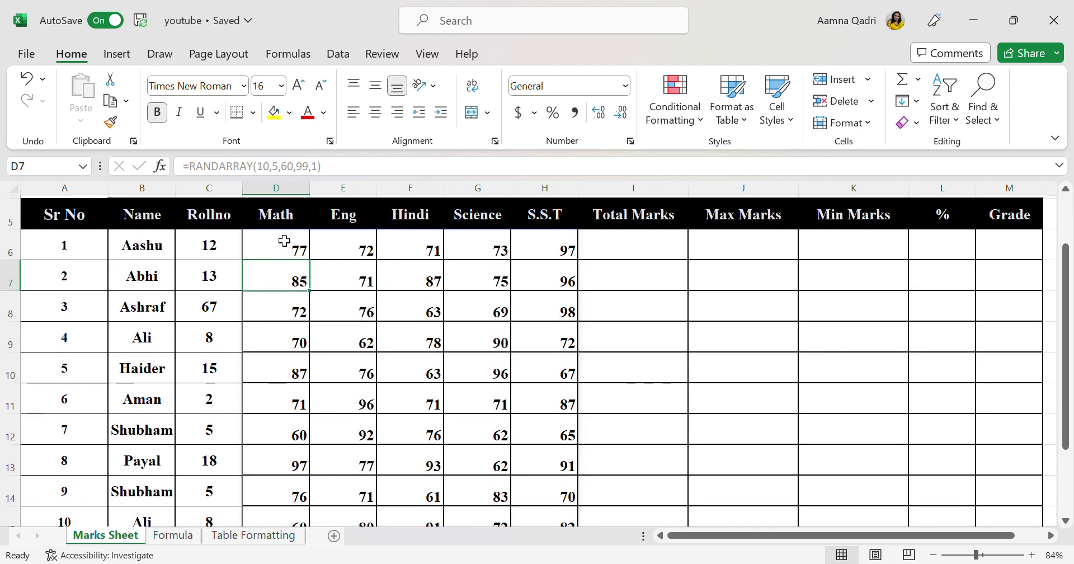
{"action": "left_click", "coordinate": [345, 342]}
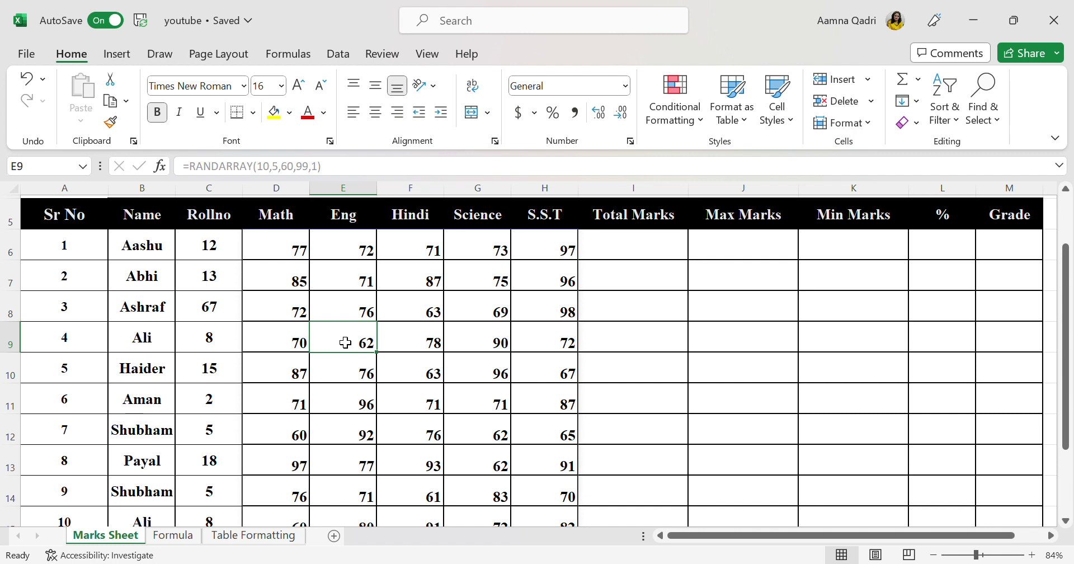
{"action": "key", "text": "ctrl+slash"}
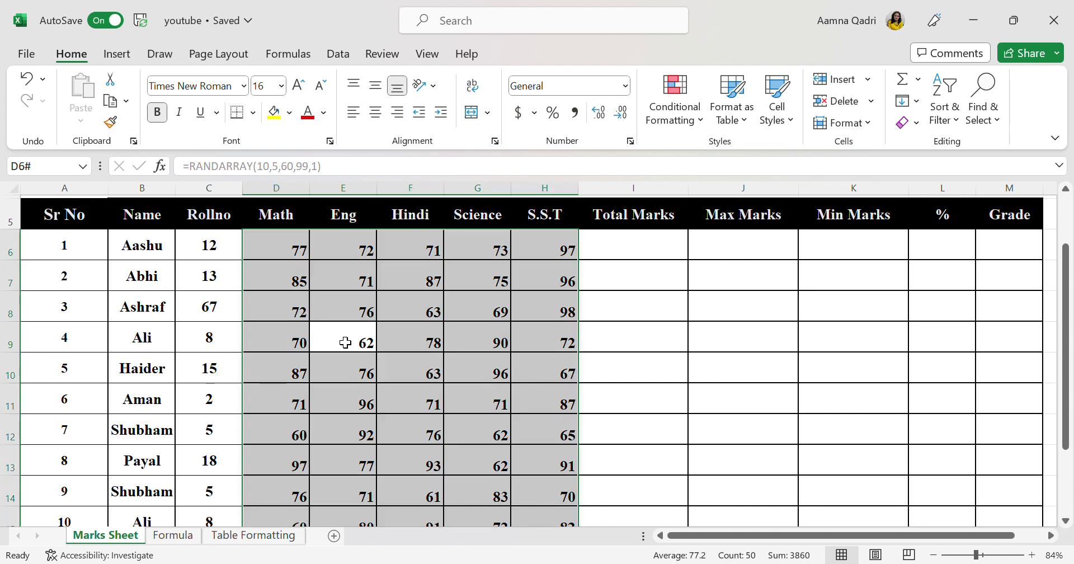
{"action": "scroll", "coordinate": [345, 342], "scroll_direction": "down", "scroll_amount": 1}
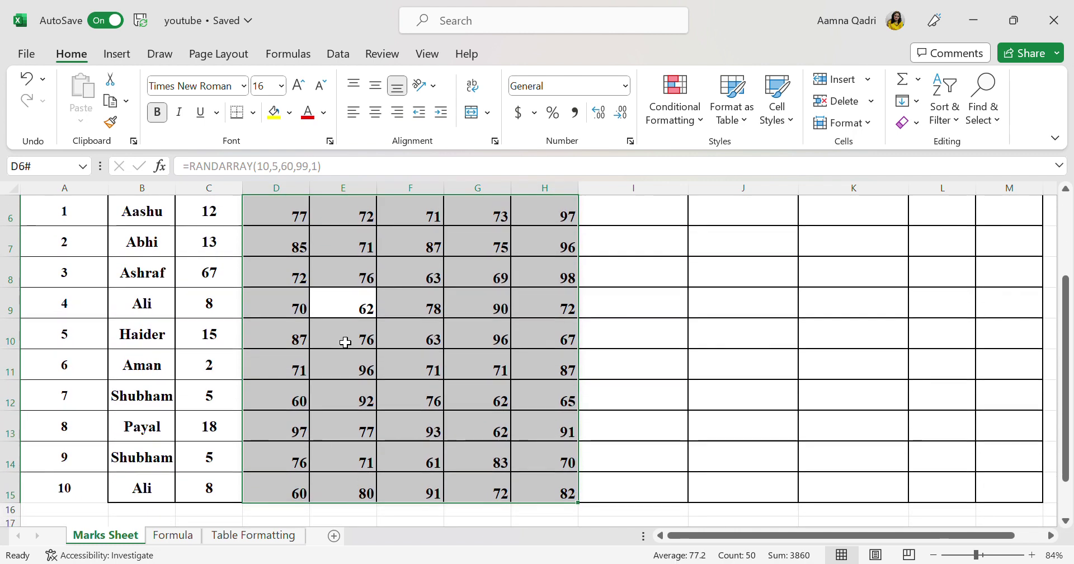
{"action": "key", "text": "ctrl+c"}
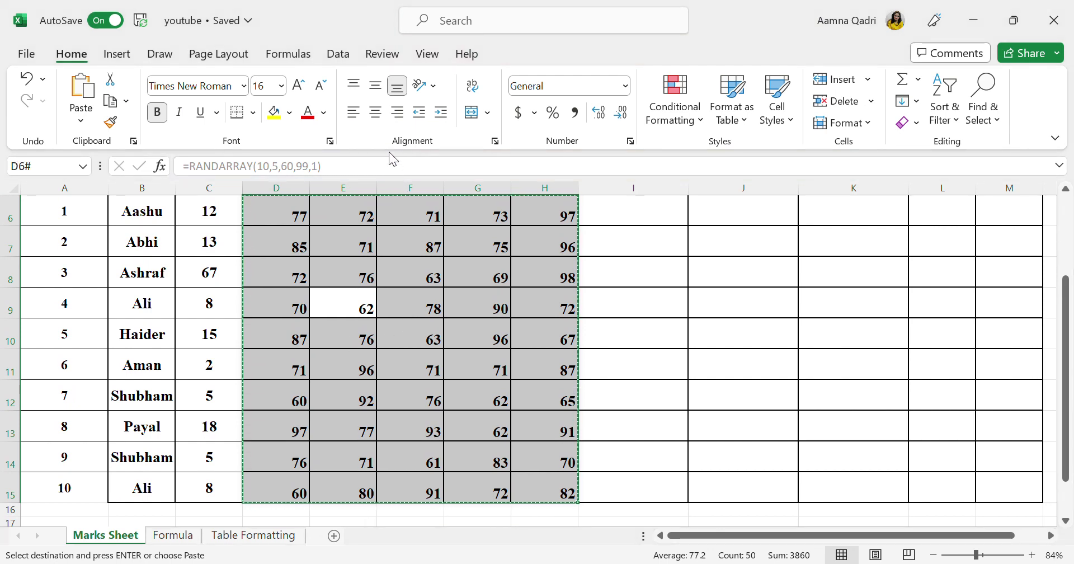
{"action": "key", "text": "ctrl+alt+v"}
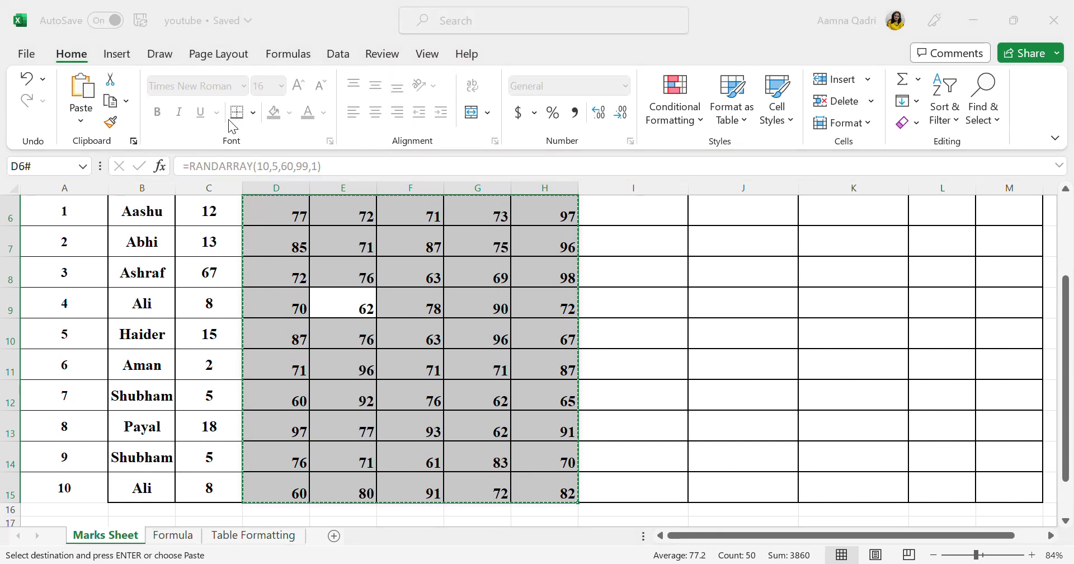
{"action": "left_click", "coordinate": [481, 295]}
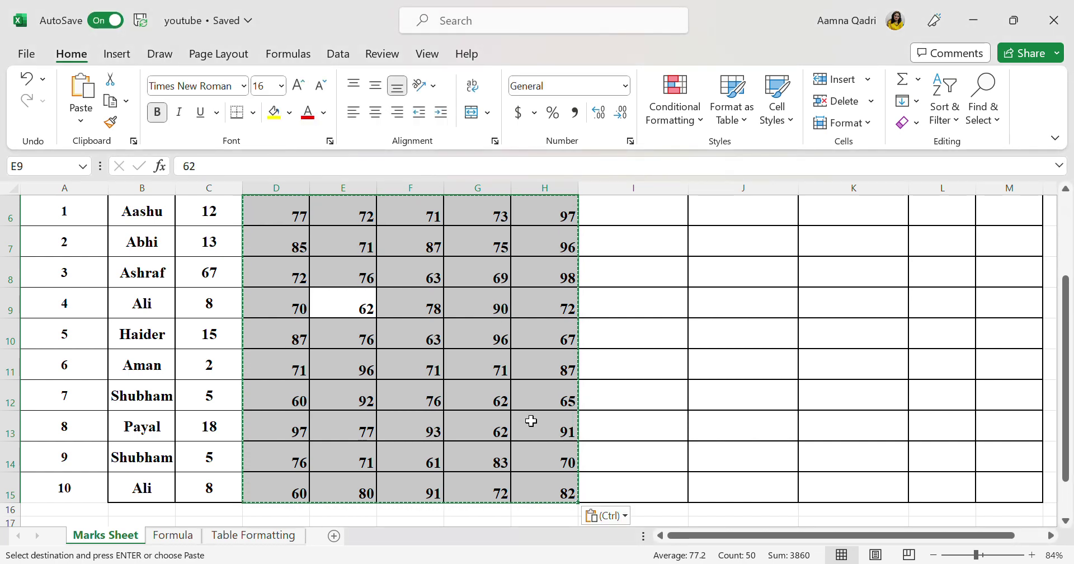
{"action": "key", "text": "ctrl+alt+v"}
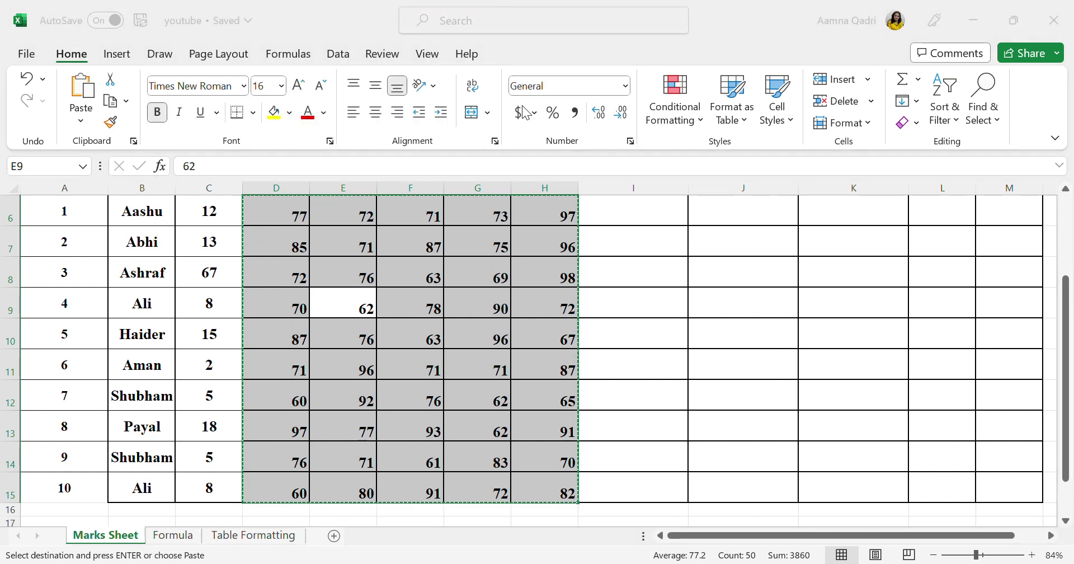
{"action": "key", "text": "Escape"}
{"action": "scroll", "coordinate": [528, 407], "scroll_direction": "up", "scroll_amount": 1}
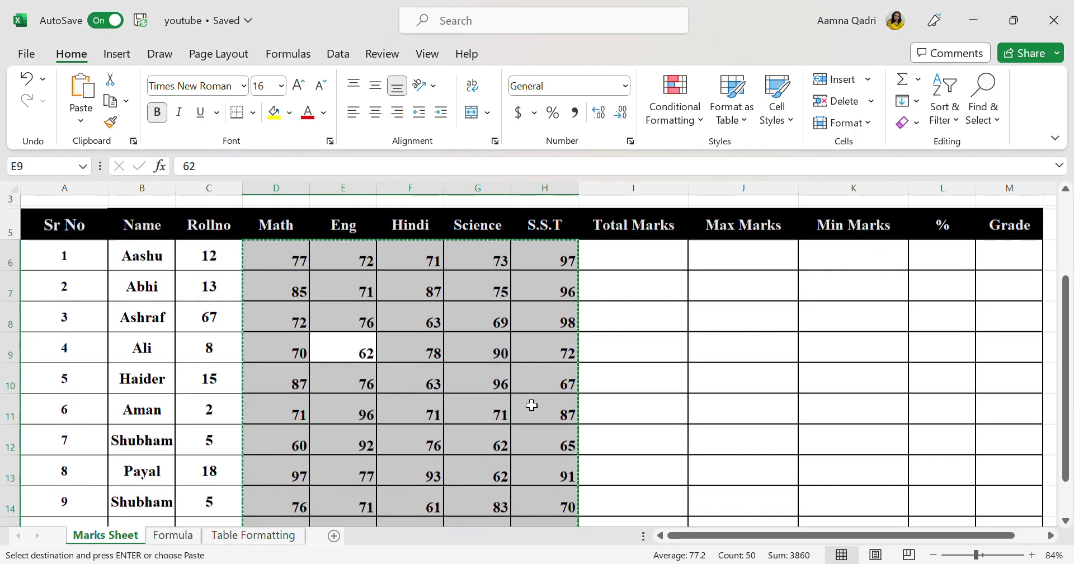
- Enter =SUM(D6:H6) in cell I6 to total the first student's marks
{"action": "left_click", "coordinate": [623, 266]}
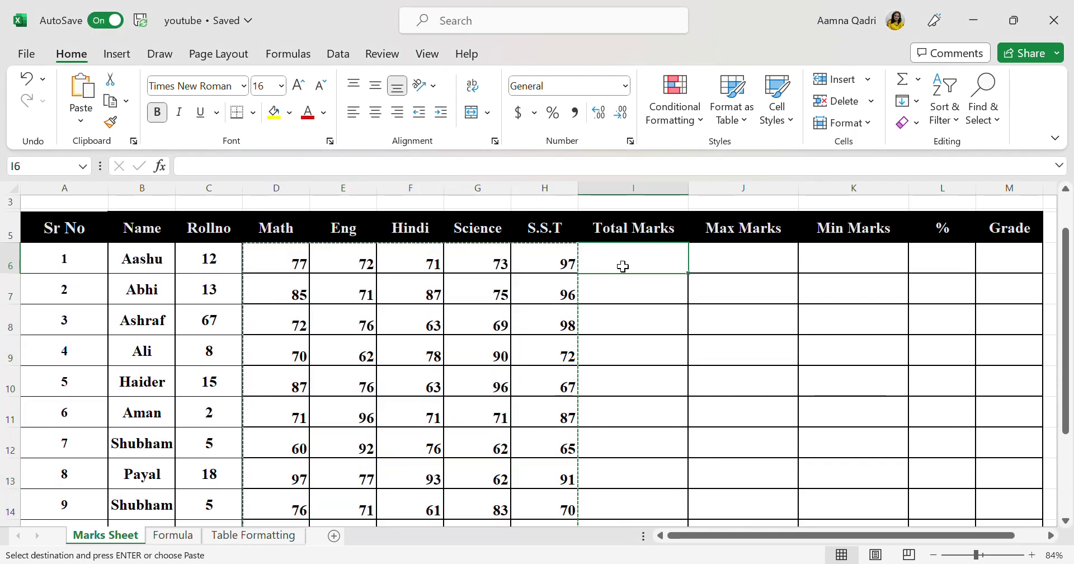
{"action": "type", "text": "="}
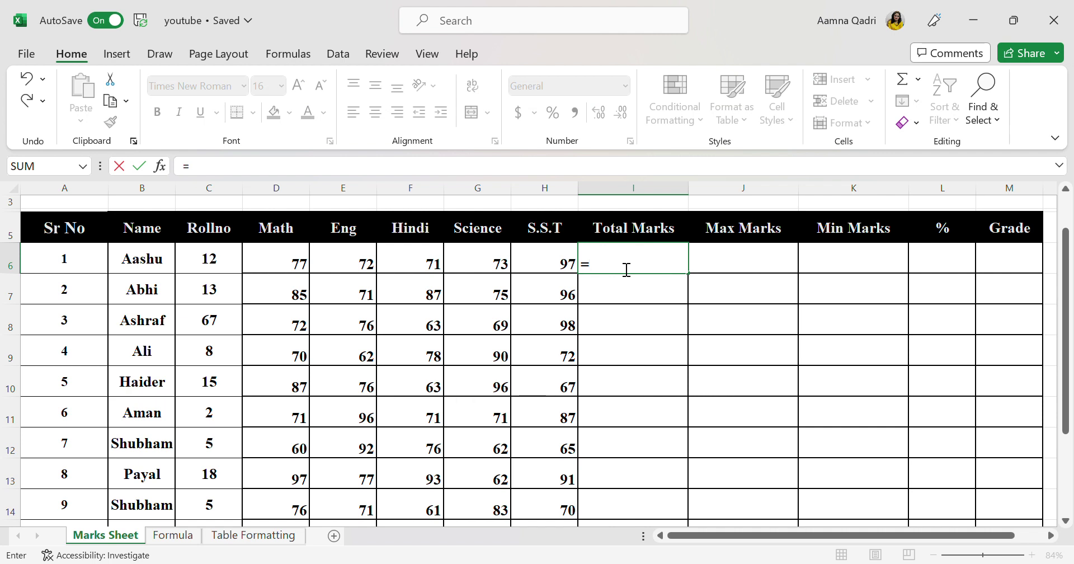
{"action": "type", "text": "sum("}
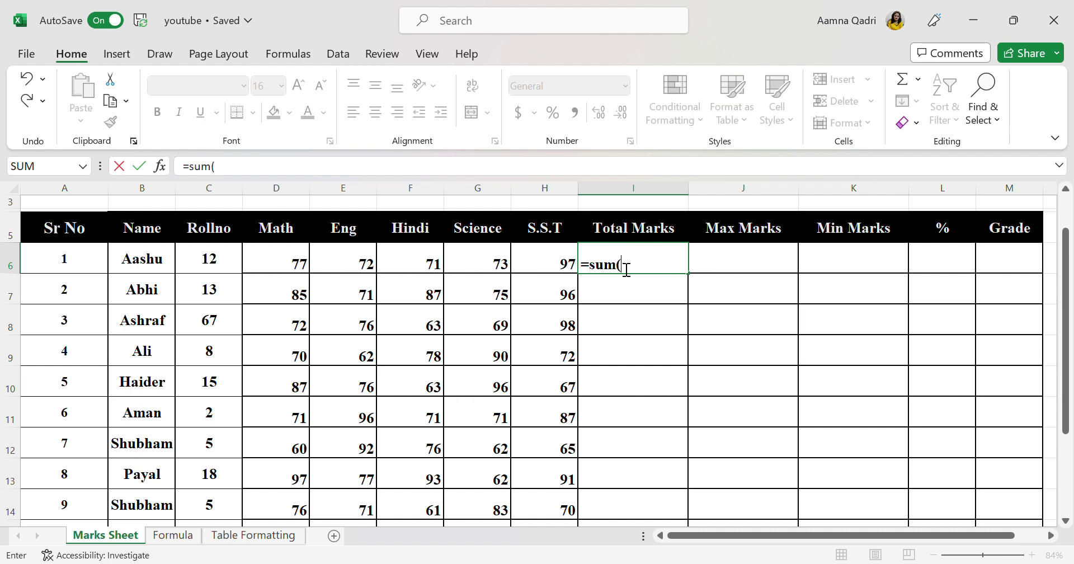
{"action": "left_click", "coordinate": [294, 266]}
{"action": "left_click_drag", "start_coordinate": [293, 267], "coordinate": [552, 276]}
{"action": "type", "text": ")"}
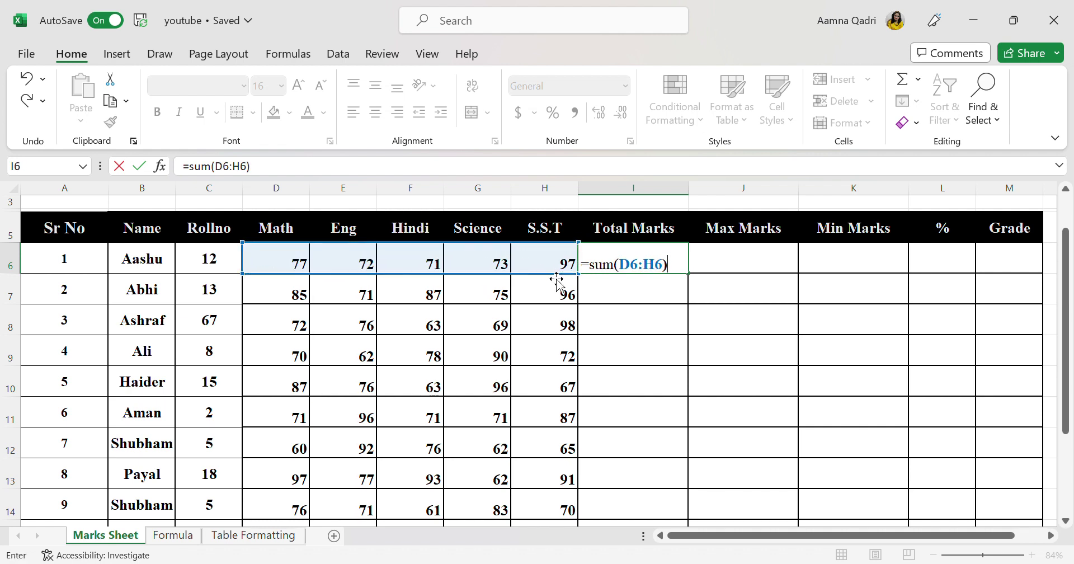
{"action": "key", "text": "Return"}
- Try filling the Total Marks formula from I6 down through the last student row, and undo the fill
{"action": "left_click", "coordinate": [676, 268]}
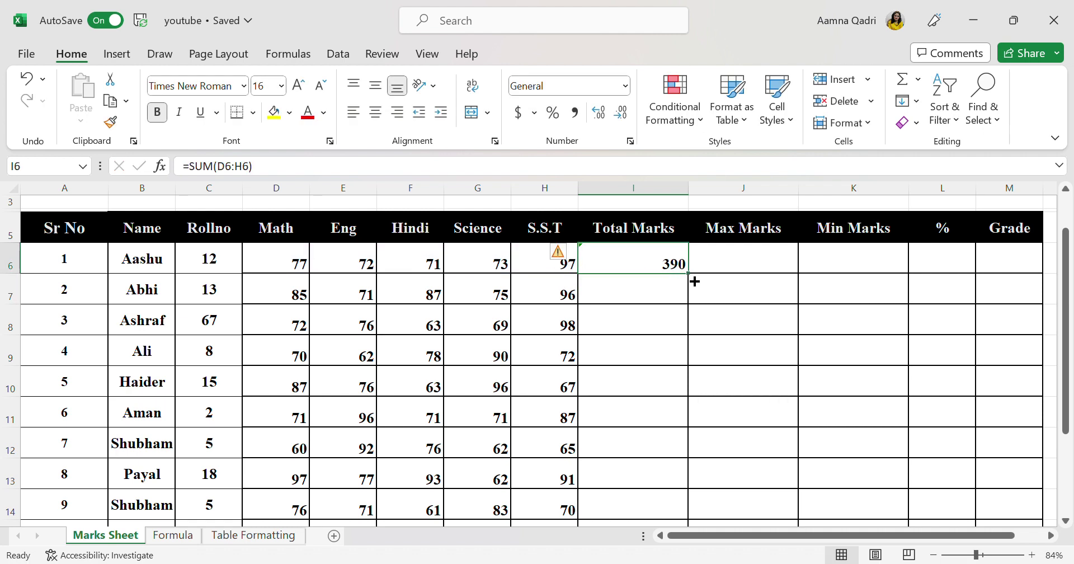
{"action": "double_click", "coordinate": [688, 273]}
{"action": "scroll", "coordinate": [695, 286], "scroll_direction": "right", "scroll_amount": 2}
{"action": "scroll", "coordinate": [696, 286], "scroll_direction": "down", "scroll_amount": 1}
{"action": "scroll", "coordinate": [696, 285], "scroll_direction": "up", "scroll_amount": 1}
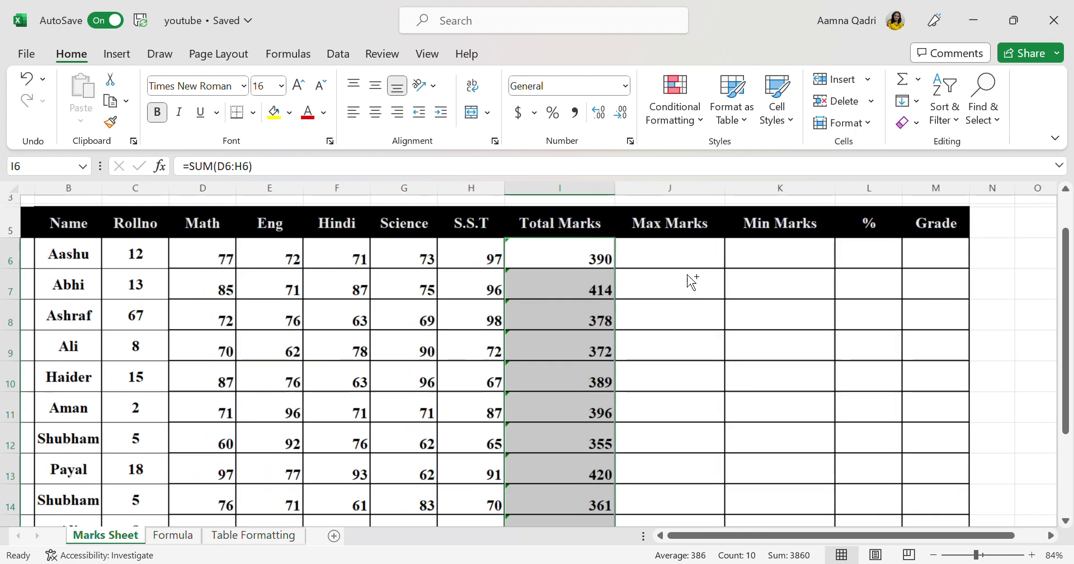
{"action": "key", "text": "ctrl+z"}
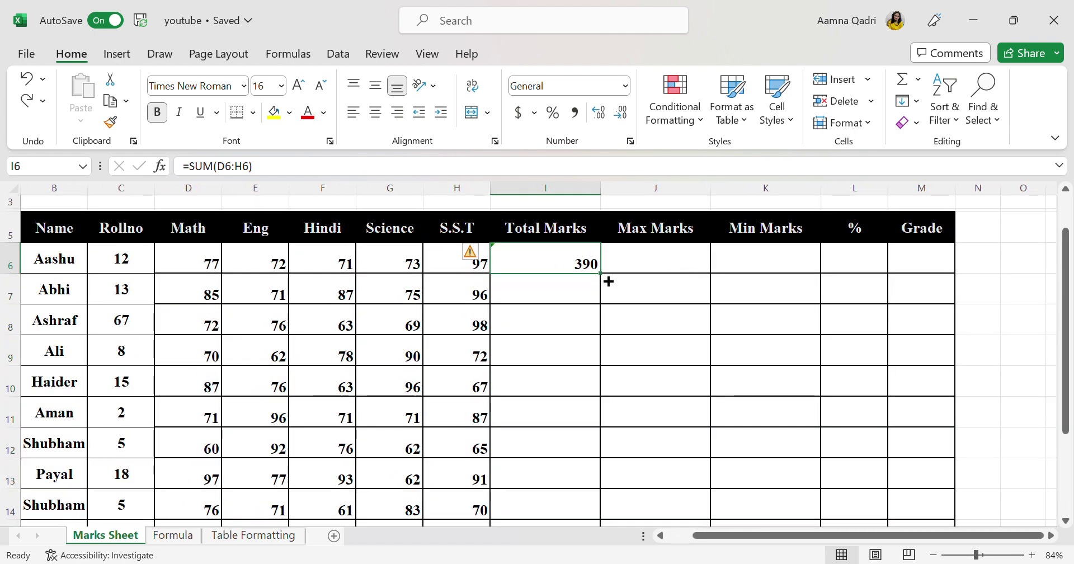
{"action": "left_click_drag", "start_coordinate": [608, 282], "coordinate": [600, 509]}
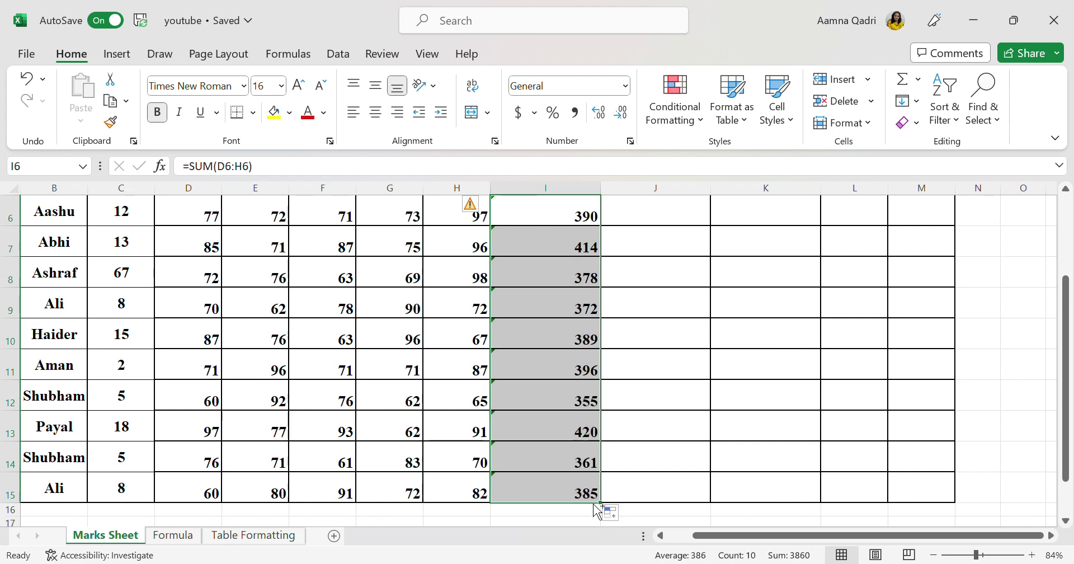
{"action": "key", "text": "ctrl+z"}
{"action": "scroll", "coordinate": [578, 346], "scroll_direction": "up", "scroll_amount": 1}
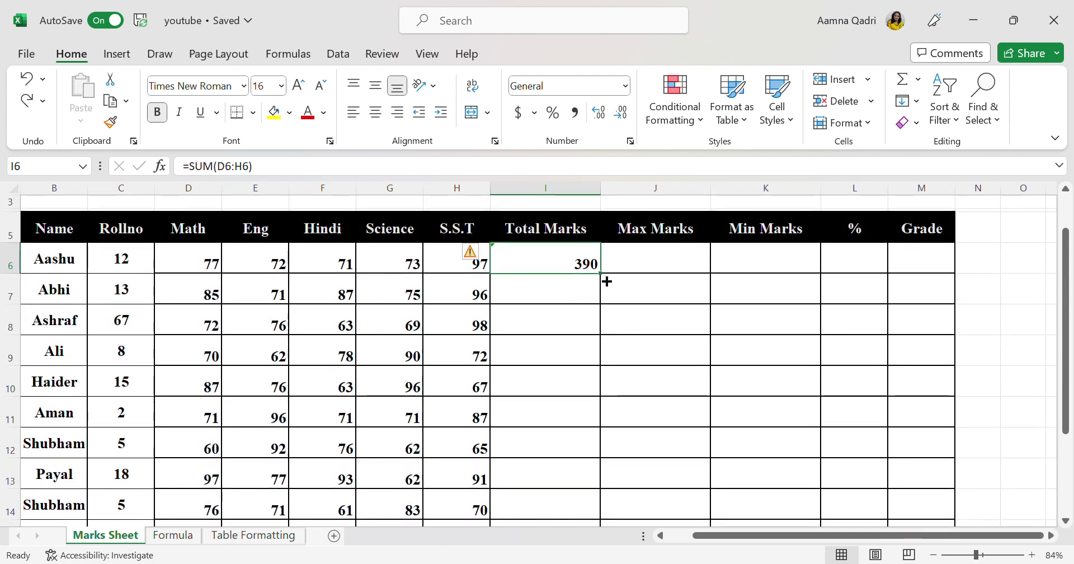
- Fill the Total Marks formula in I6 down through the last student row, I15
{"action": "double_click", "coordinate": [607, 282]}
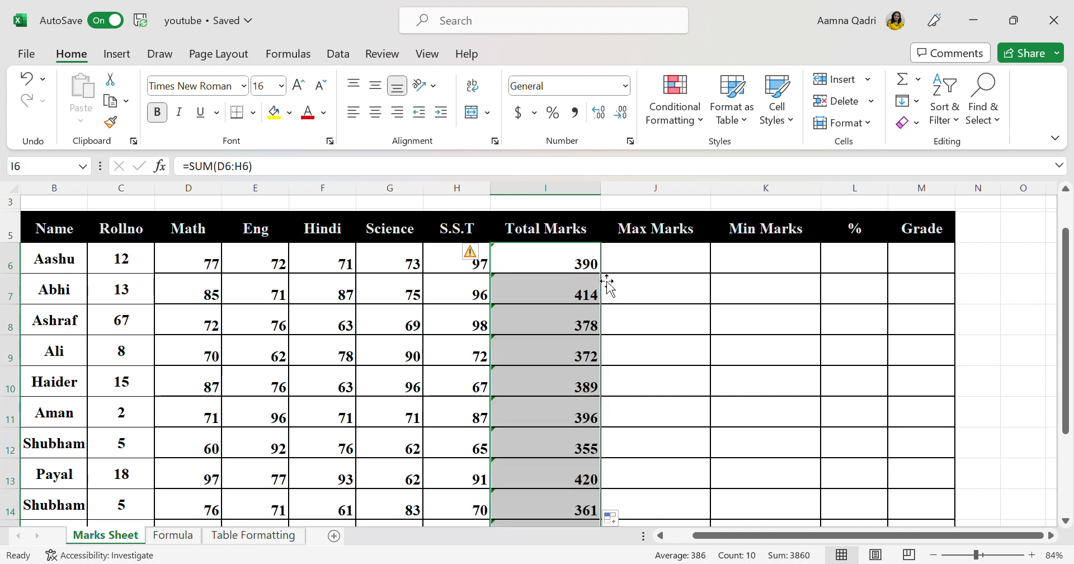
{"action": "scroll", "coordinate": [608, 285], "scroll_direction": "down", "scroll_amount": 1}
{"action": "scroll", "coordinate": [609, 285], "scroll_direction": "up", "scroll_amount": 1}
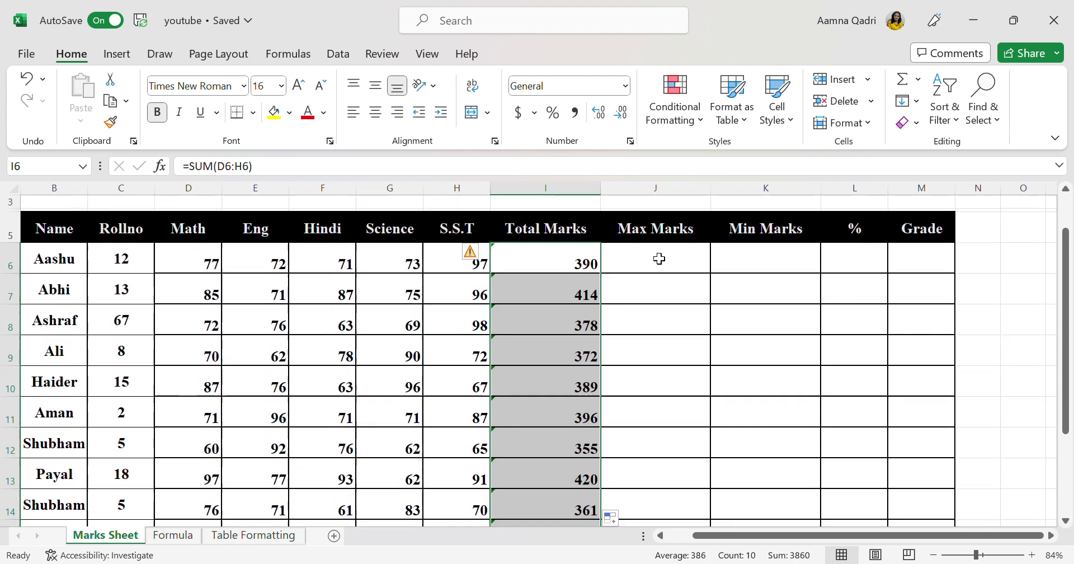
- Enter =MAX(D6:H6) in cell J6 and fill it down the Max Marks column through the last student row
{"action": "left_click", "coordinate": [678, 258]}
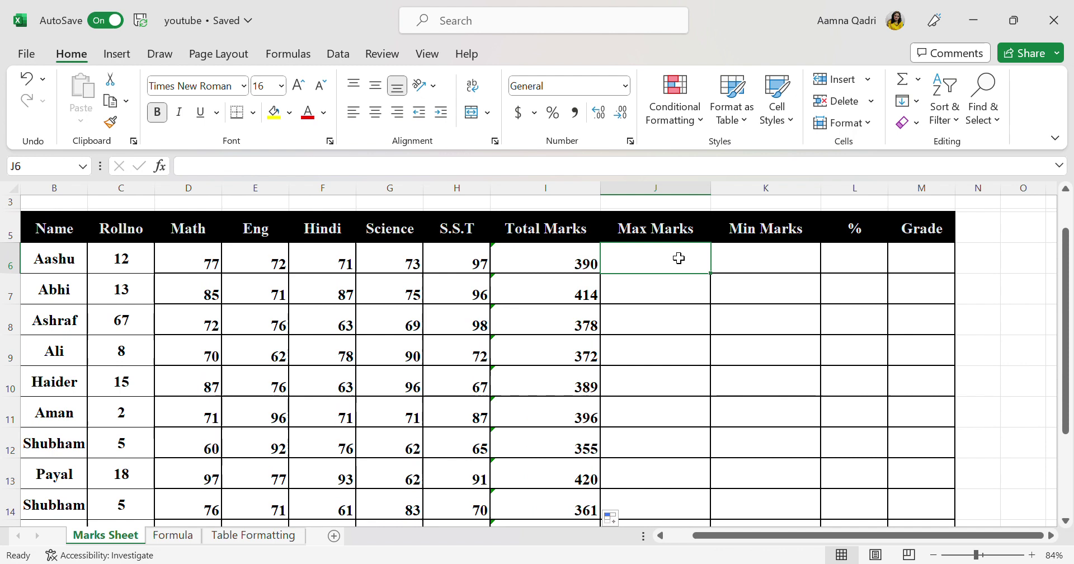
{"action": "type", "text": "=max("}
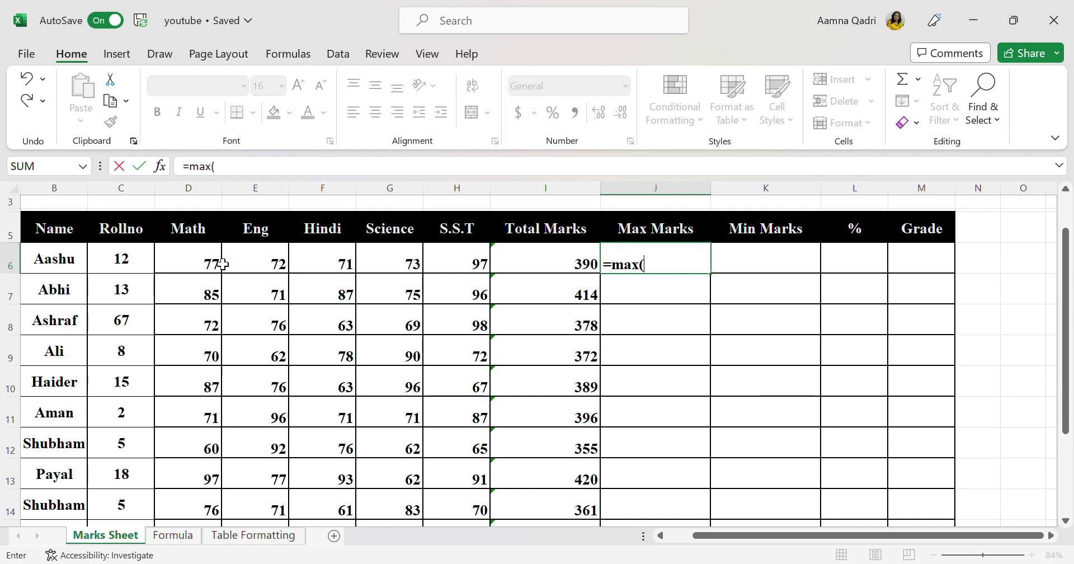
{"action": "left_click_drag", "start_coordinate": [208, 266], "coordinate": [468, 262]}
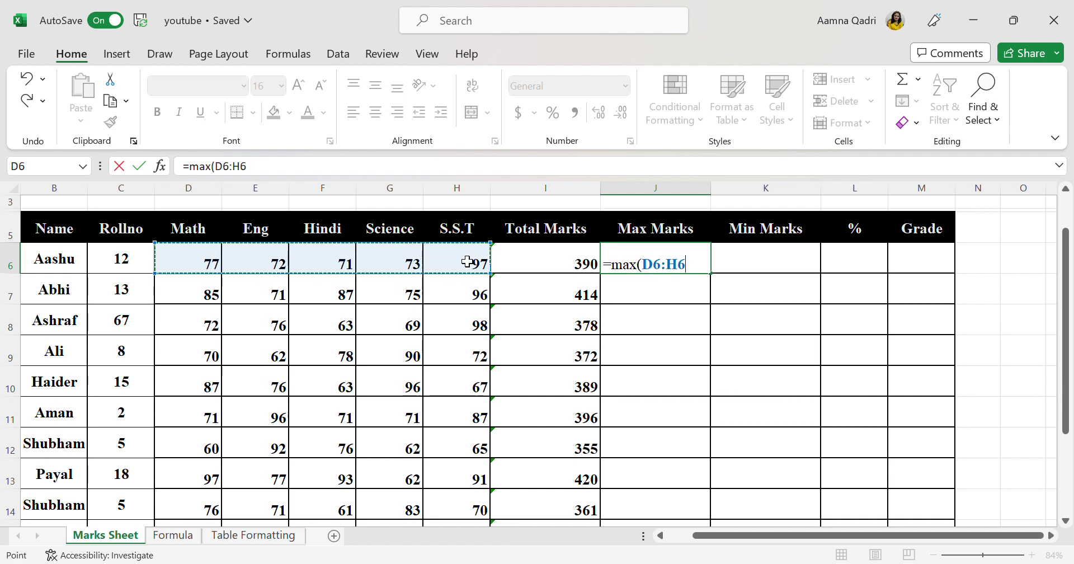
{"action": "type", "text": ")"}
{"action": "key", "text": "Return"}
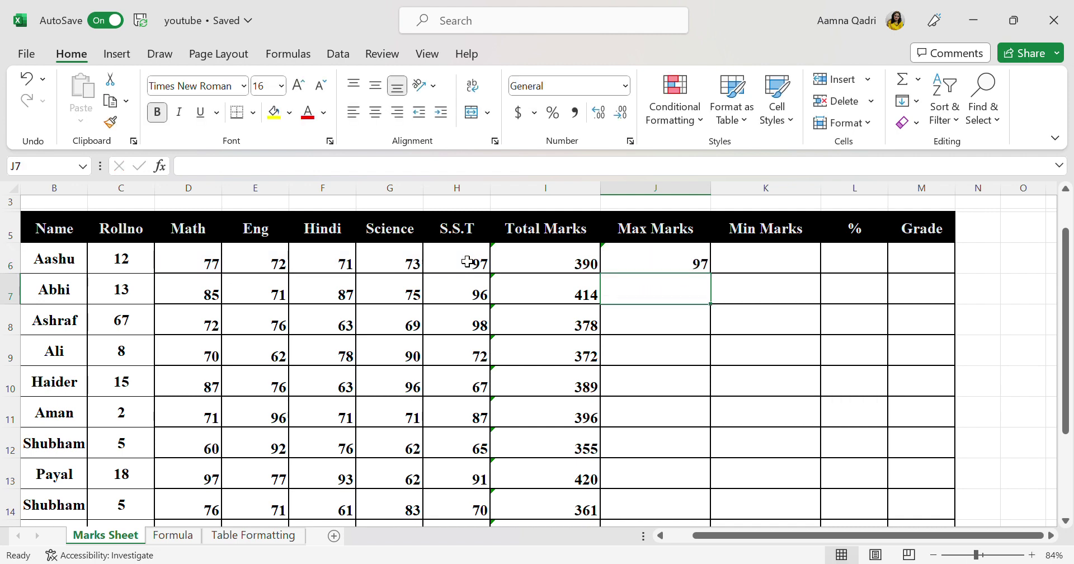
{"action": "left_click", "coordinate": [690, 262]}
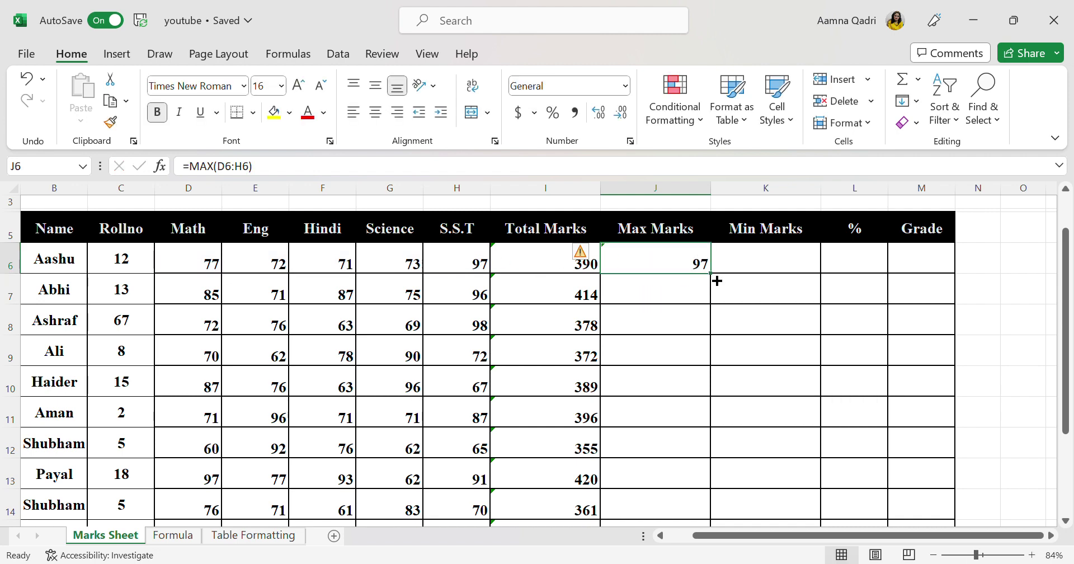
{"action": "double_click", "coordinate": [711, 274]}
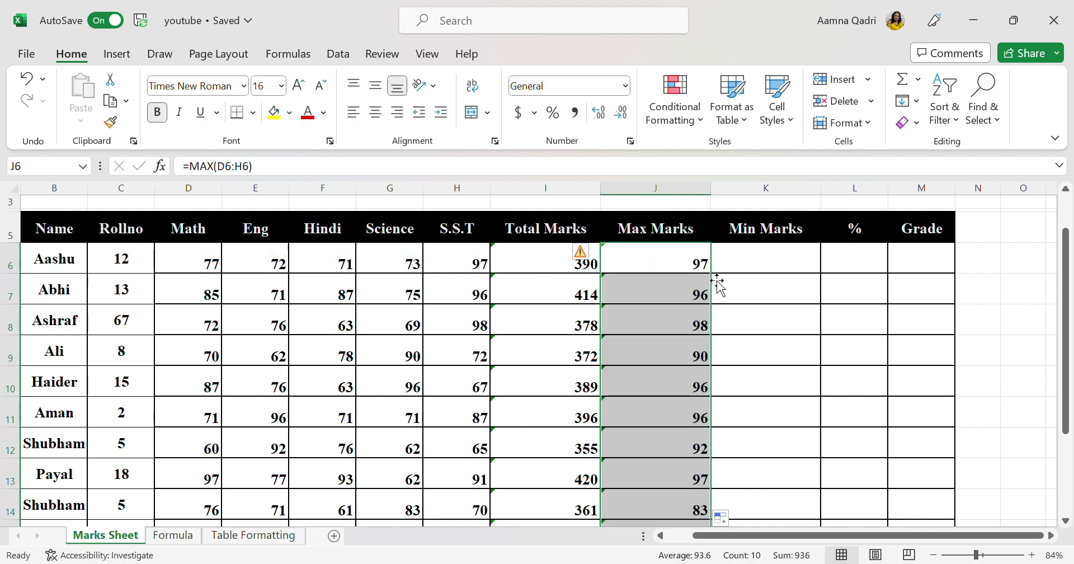
{"action": "scroll", "coordinate": [717, 283], "scroll_direction": "down", "scroll_amount": 2}
{"action": "scroll", "coordinate": [716, 283], "scroll_direction": "up", "scroll_amount": 1}
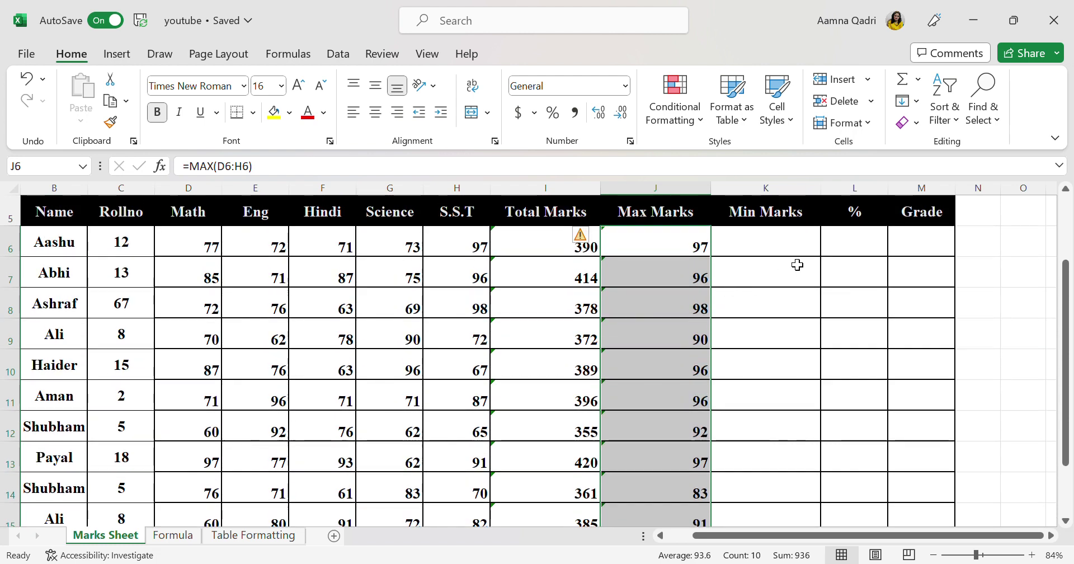
- Enter =MIN(D6:H6) in cell K6 and fill it down the Min Marks column through the last student row
{"action": "left_click", "coordinate": [796, 252]}
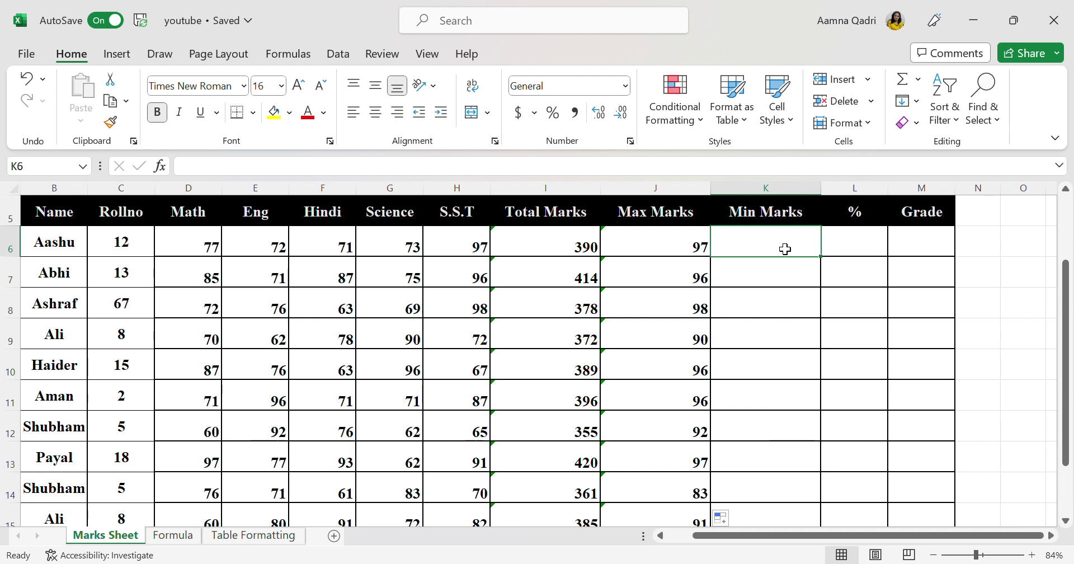
{"action": "type", "text": "="}
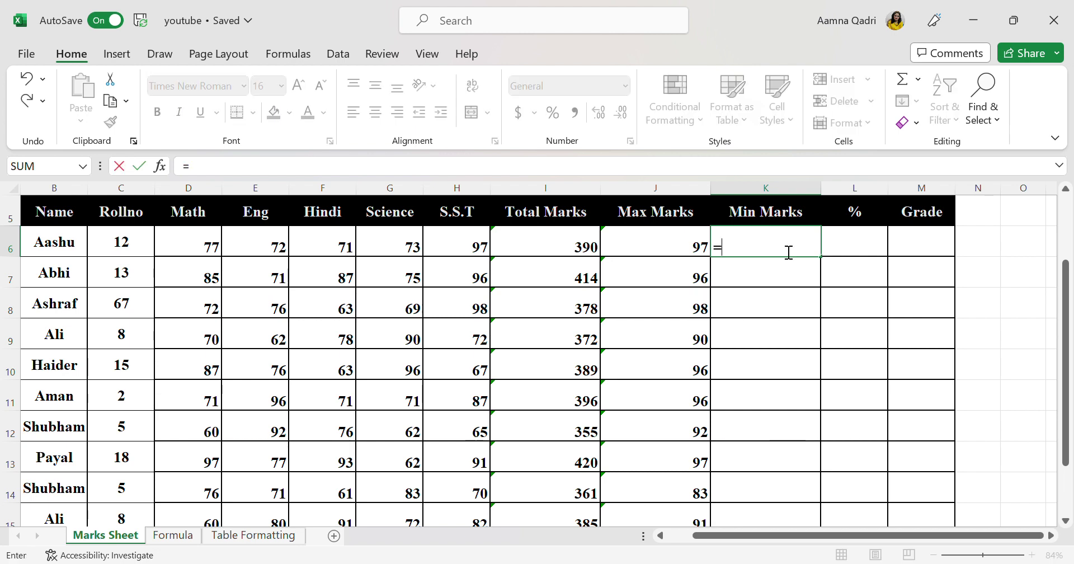
{"action": "type", "text": "min("}
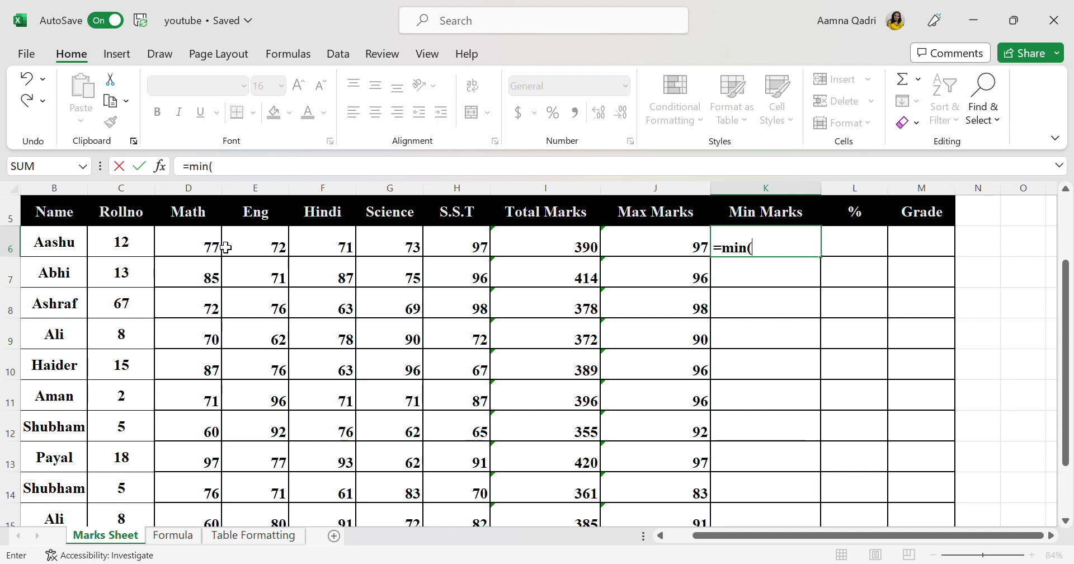
{"action": "left_click_drag", "start_coordinate": [226, 247], "coordinate": [475, 247]}
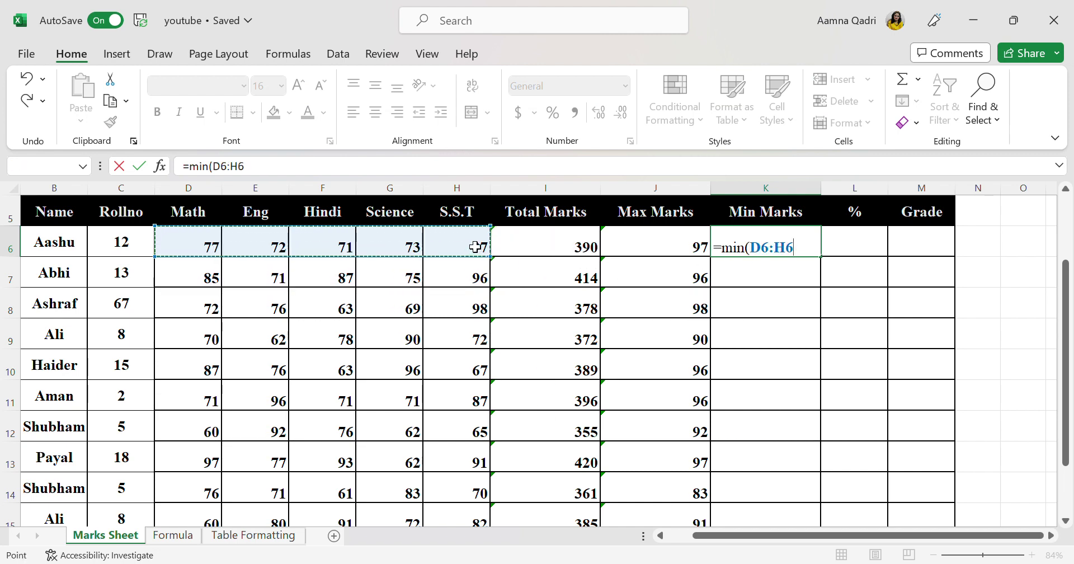
{"action": "type", "text": ")"}
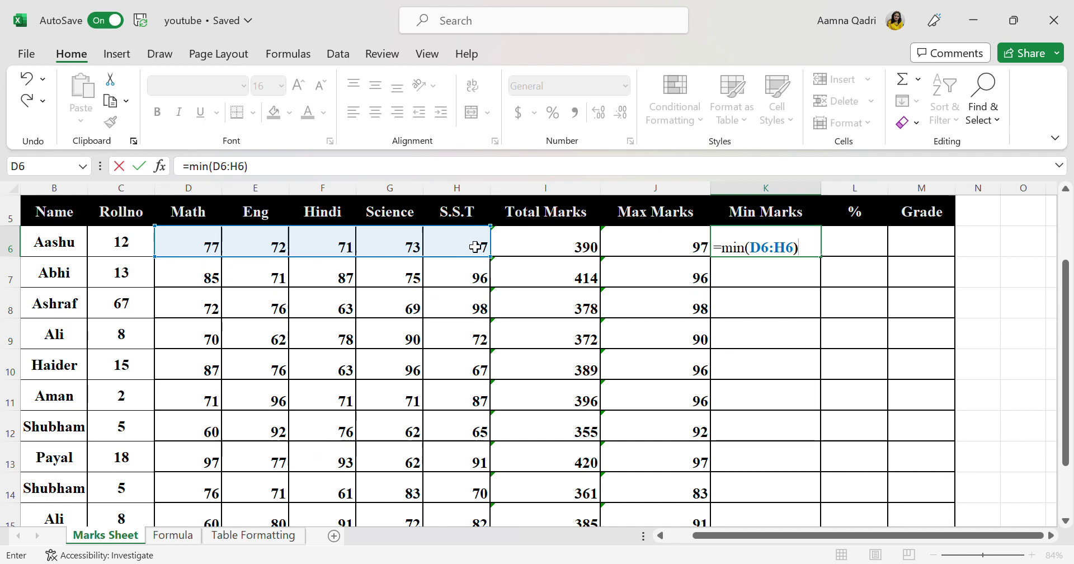
{"action": "key", "text": "Return"}
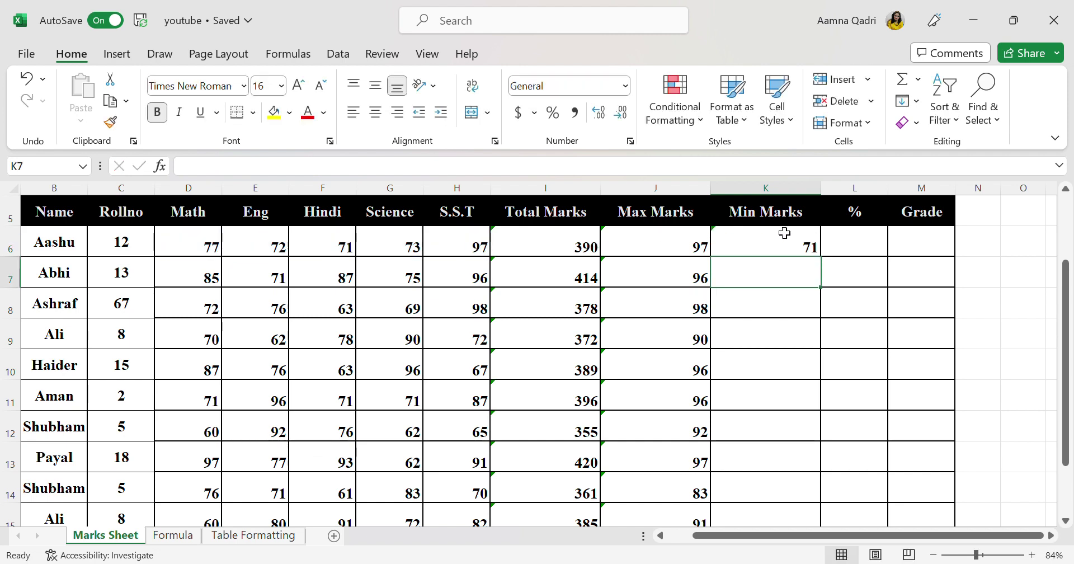
{"action": "left_click", "coordinate": [780, 247]}
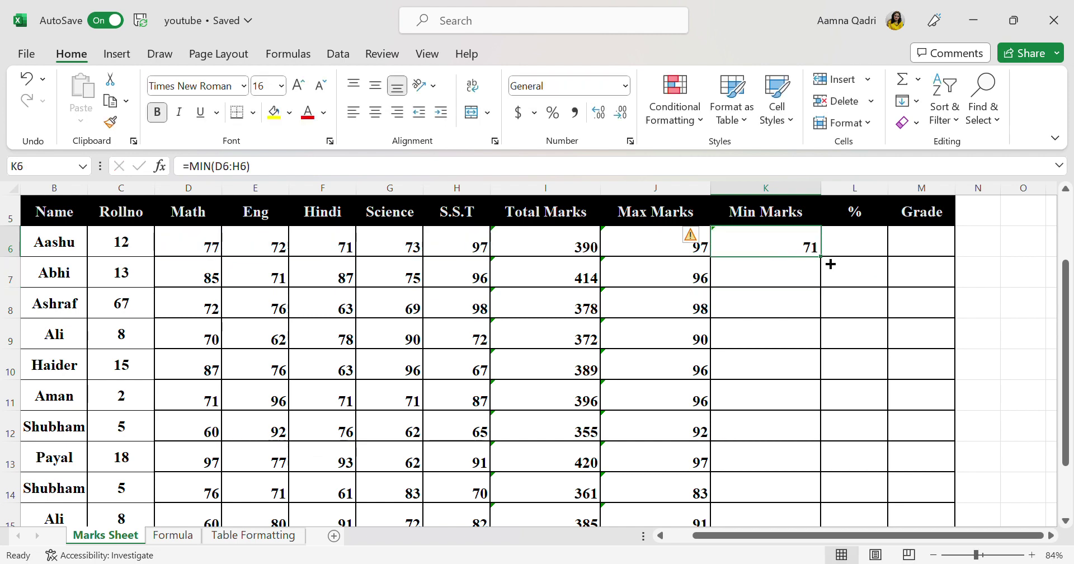
{"action": "double_click", "coordinate": [831, 264]}
- Enter =AVERAGE(D6:H6) in cell L6 and fill it down the % column through the last student row
{"action": "left_click", "coordinate": [845, 253]}
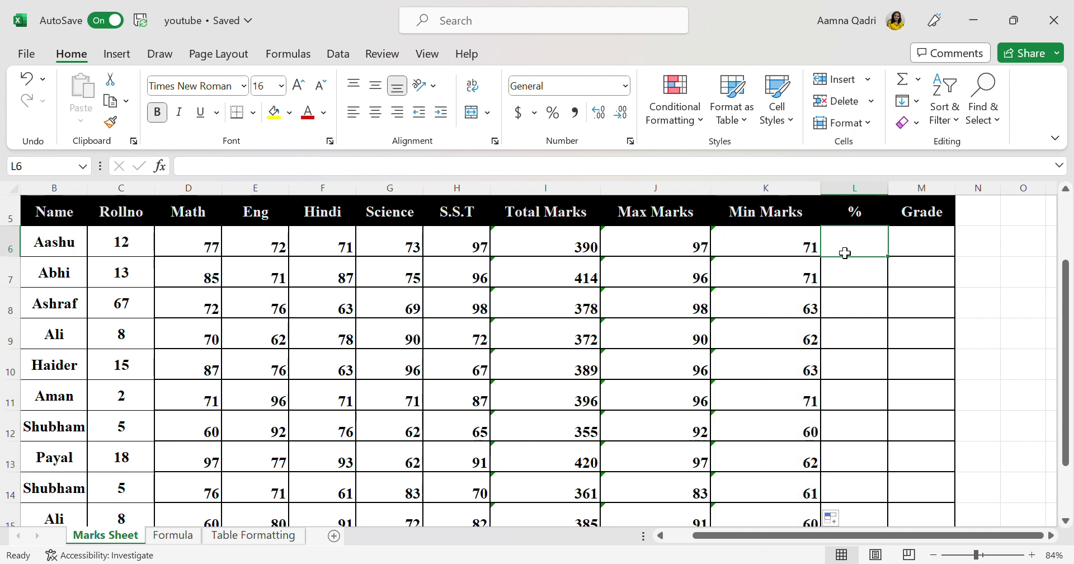
{"action": "type", "text": "=av"}
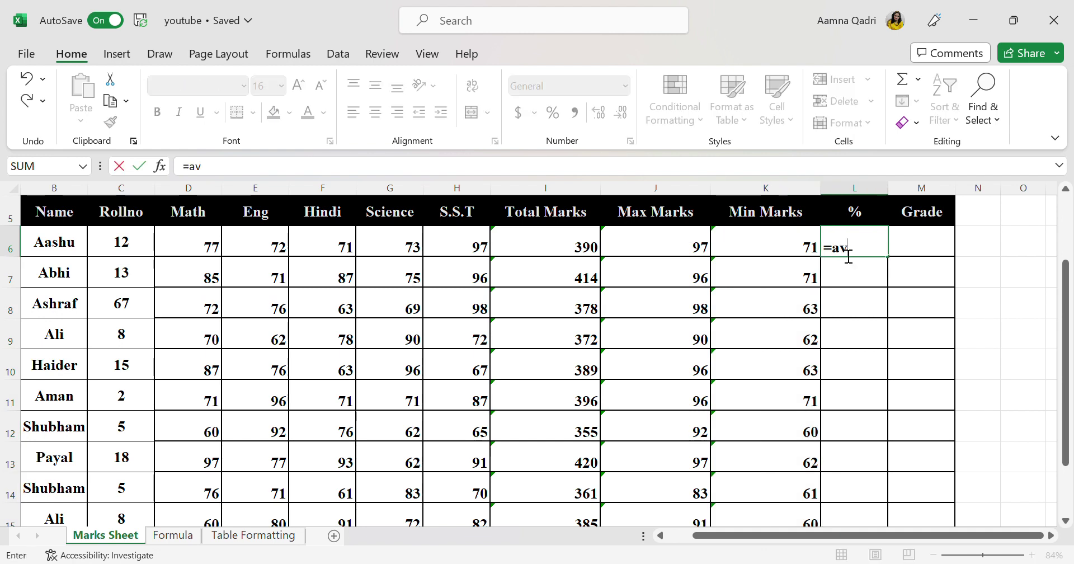
{"action": "type", "text": "erage("}
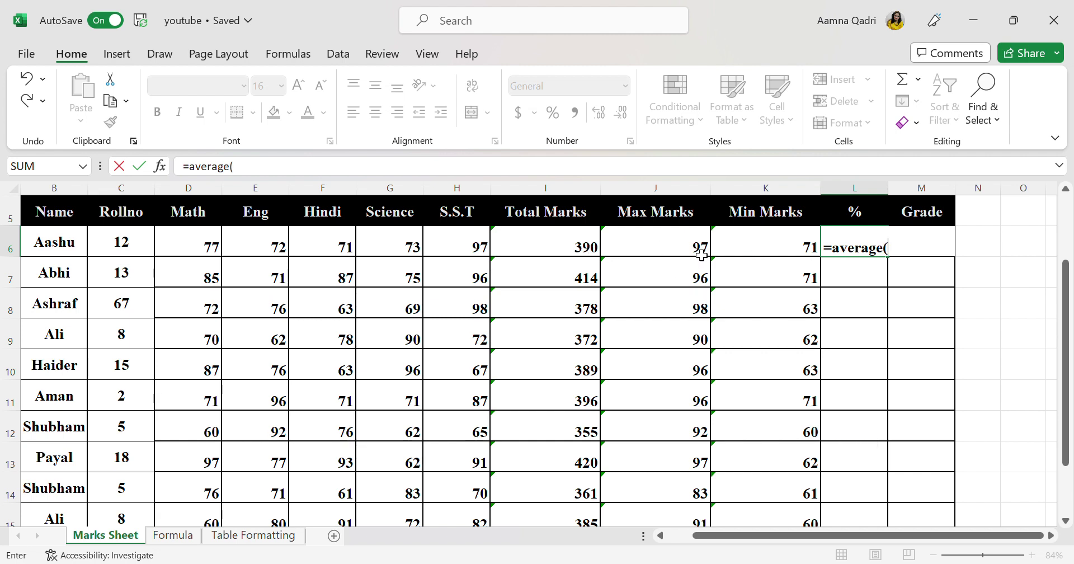
{"action": "left_click_drag", "start_coordinate": [208, 247], "coordinate": [492, 257]}
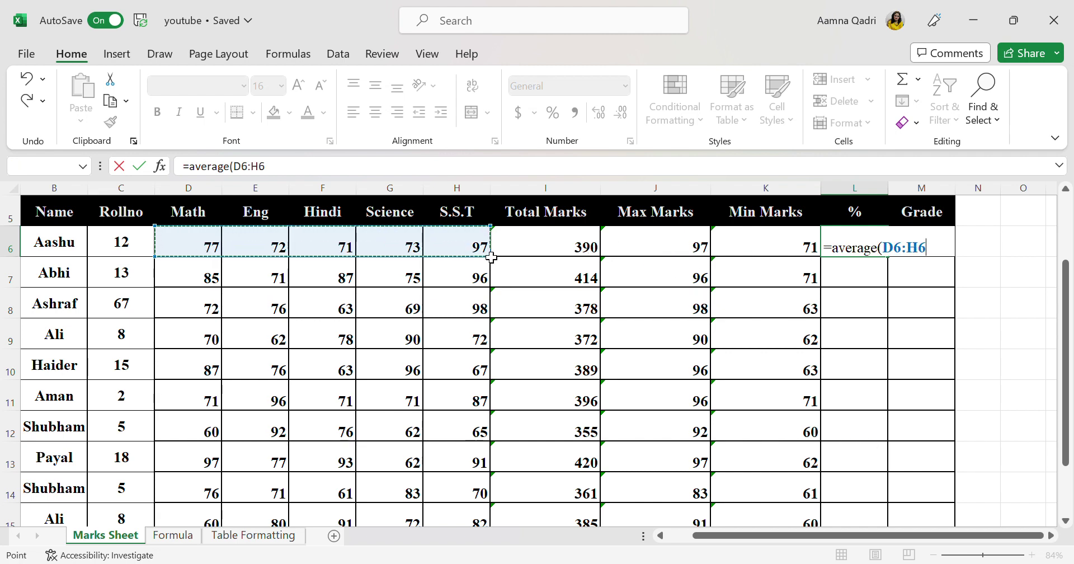
{"action": "type", "text": ")"}
{"action": "key", "text": "Return"}
{"action": "left_click", "coordinate": [843, 250]}
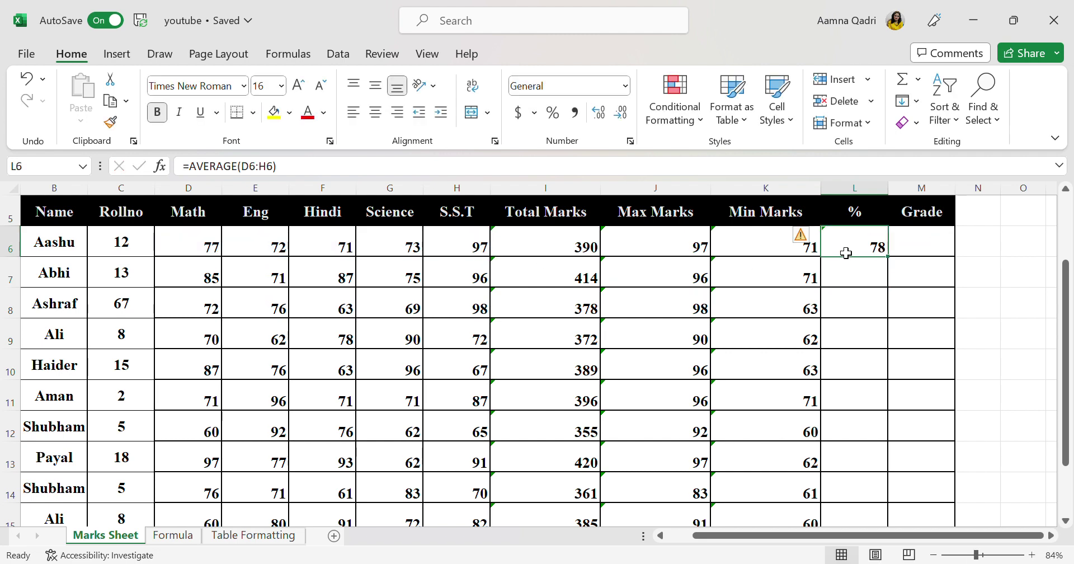
{"action": "double_click", "coordinate": [897, 265]}
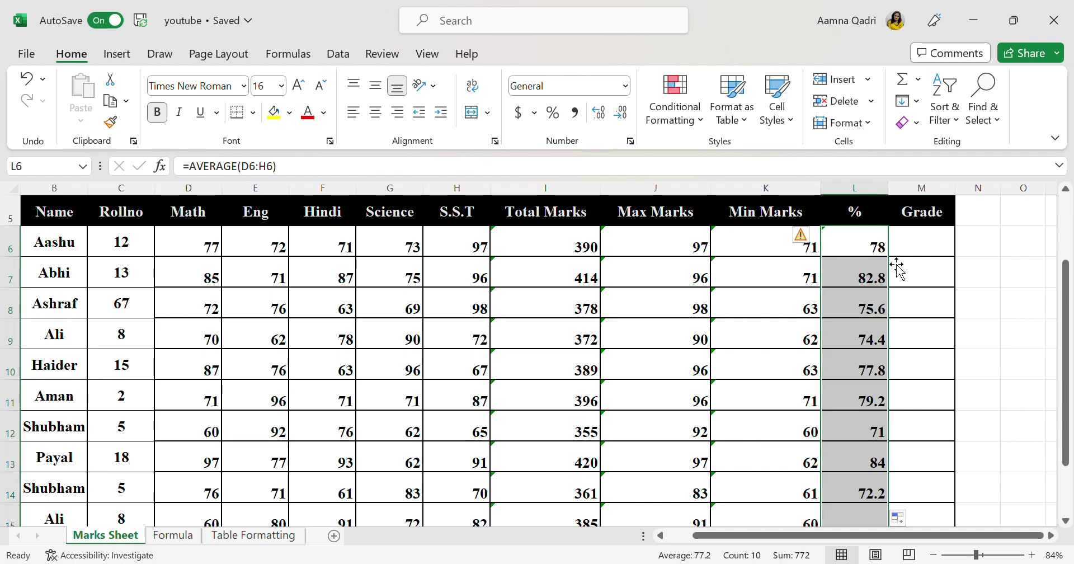
{"action": "scroll", "coordinate": [924, 425], "scroll_direction": "down", "scroll_amount": 1}
{"action": "scroll", "coordinate": [925, 426], "scroll_direction": "up", "scroll_amount": 1}
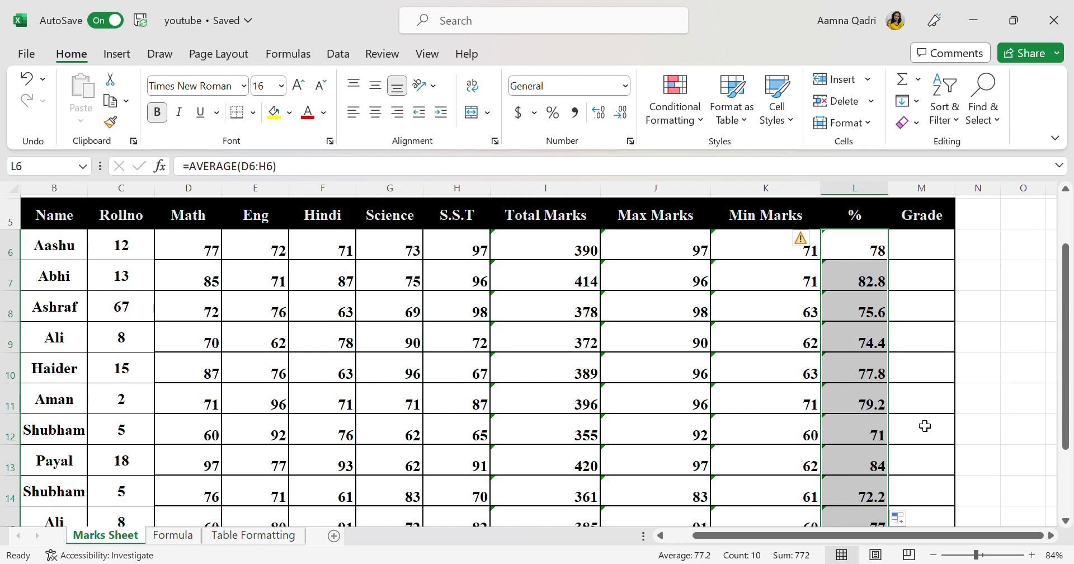
{"action": "scroll", "coordinate": [868, 312], "scroll_direction": "up", "scroll_amount": 3}
{"action": "scroll", "coordinate": [864, 336], "scroll_direction": "down", "scroll_amount": 3}
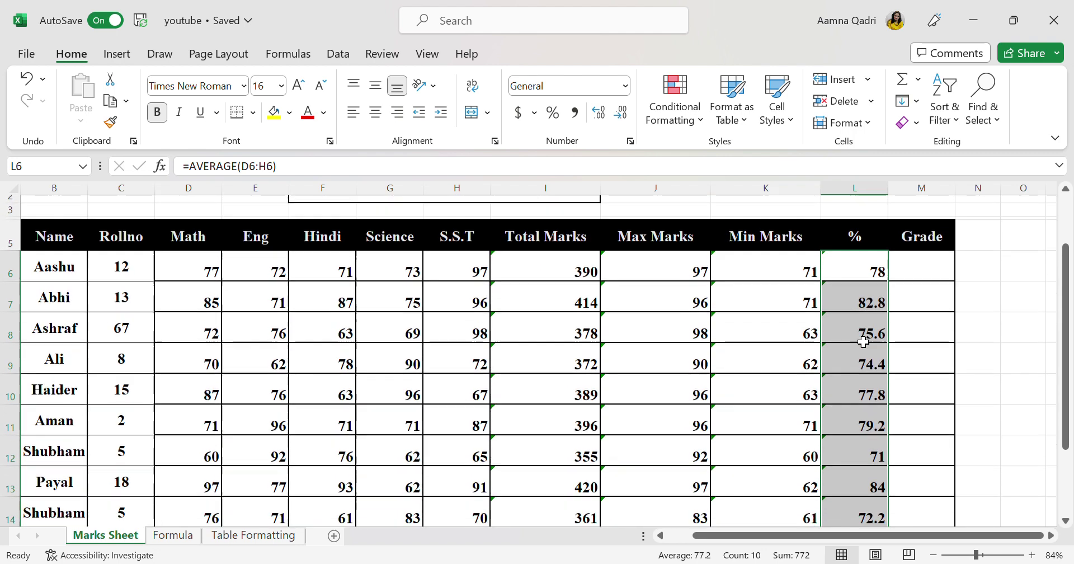
{"action": "scroll", "coordinate": [863, 340], "scroll_direction": "down", "scroll_amount": 2}
{"action": "scroll", "coordinate": [863, 338], "scroll_direction": "up", "scroll_amount": 2}
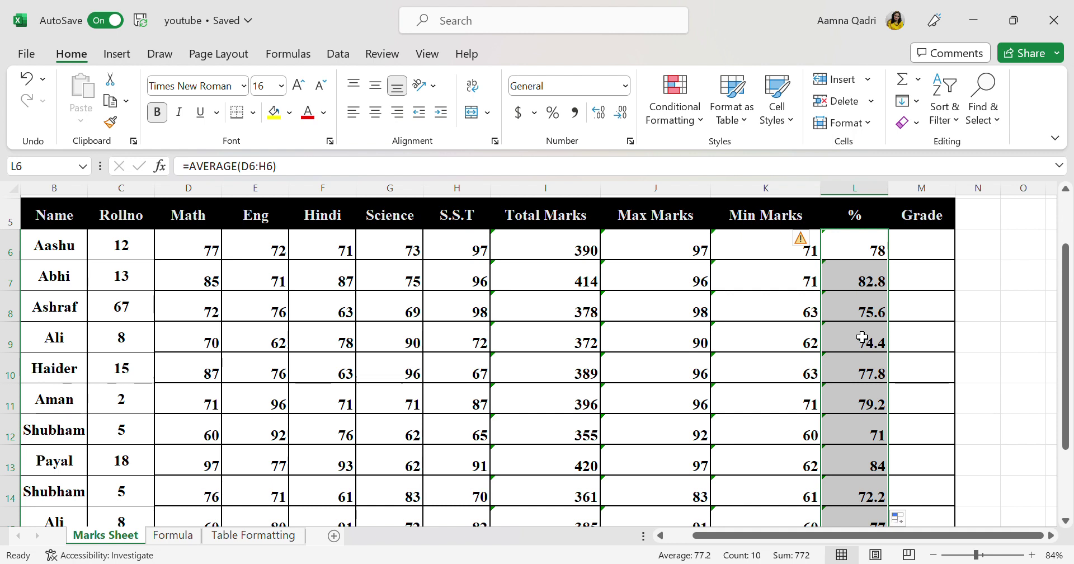
- Begin the first student's grade formula in cell M6 with =if(L6>=80,"A
{"action": "left_click", "coordinate": [915, 251]}
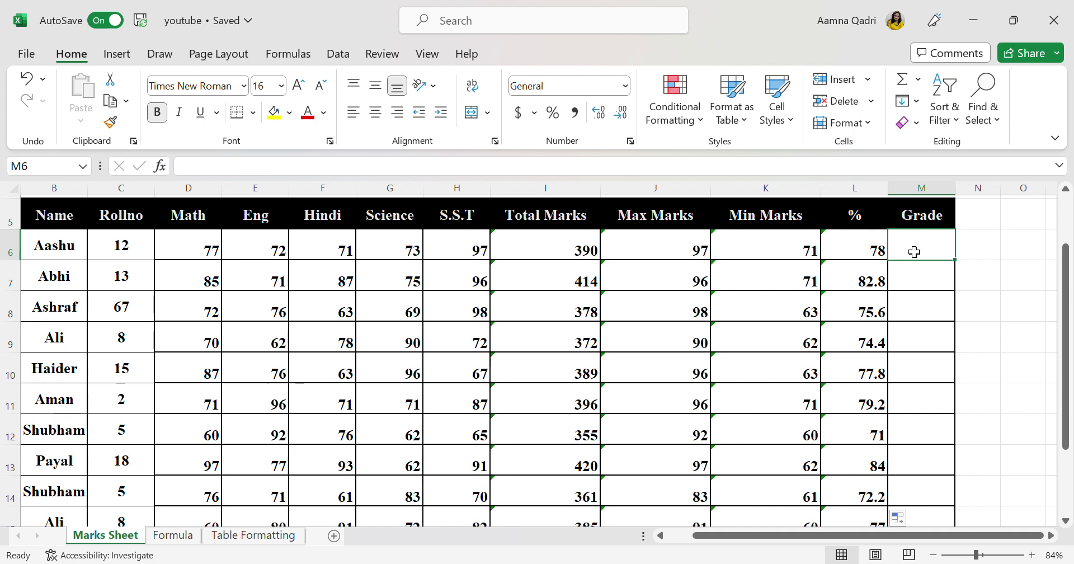
{"action": "type", "text": "=if"}
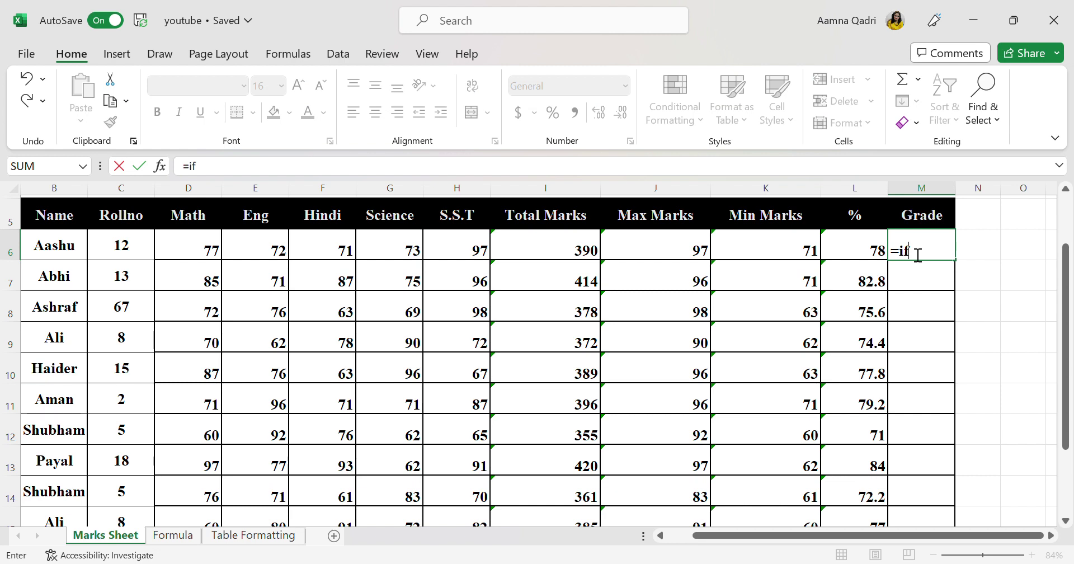
{"action": "type", "text": "("}
{"action": "left_click", "coordinate": [869, 251]}
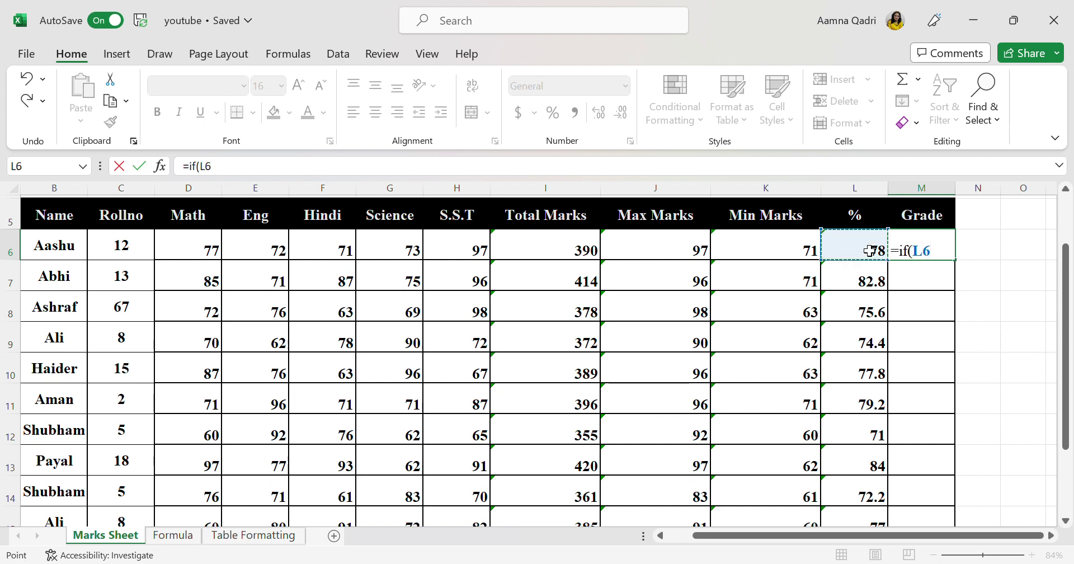
{"action": "type", "text": ">="}
{"action": "type", "text": "80"}
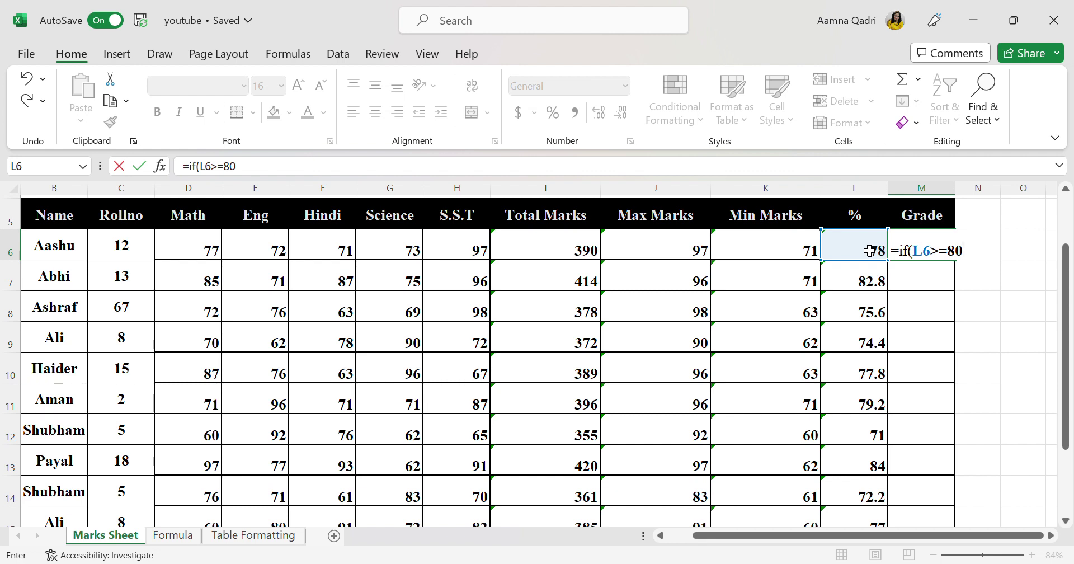
{"action": "type", "text": ",\"A"}
{"action": "key", "text": "alt+Tab"}
{"action": "left_click", "coordinate": [667, 251]}
{"action": "left_click", "coordinate": [933, 269]}
{"action": "left_click", "coordinate": [516, 387]}
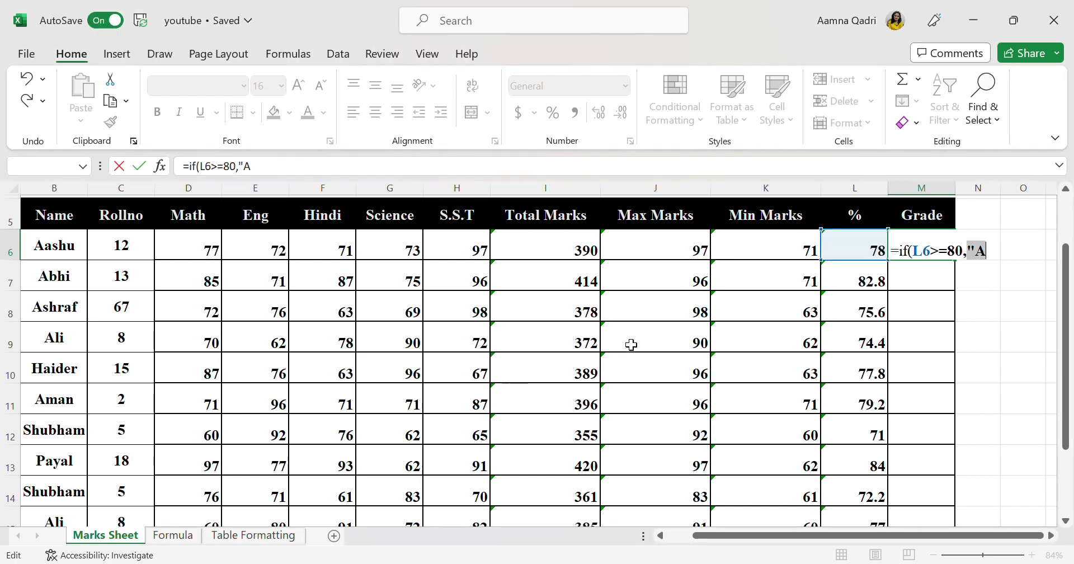
- Rewrite the first condition of the grade formula in M6 as L6>=90,"A+" and begin a nested IF after it
{"action": "left_click", "coordinate": [966, 255]}
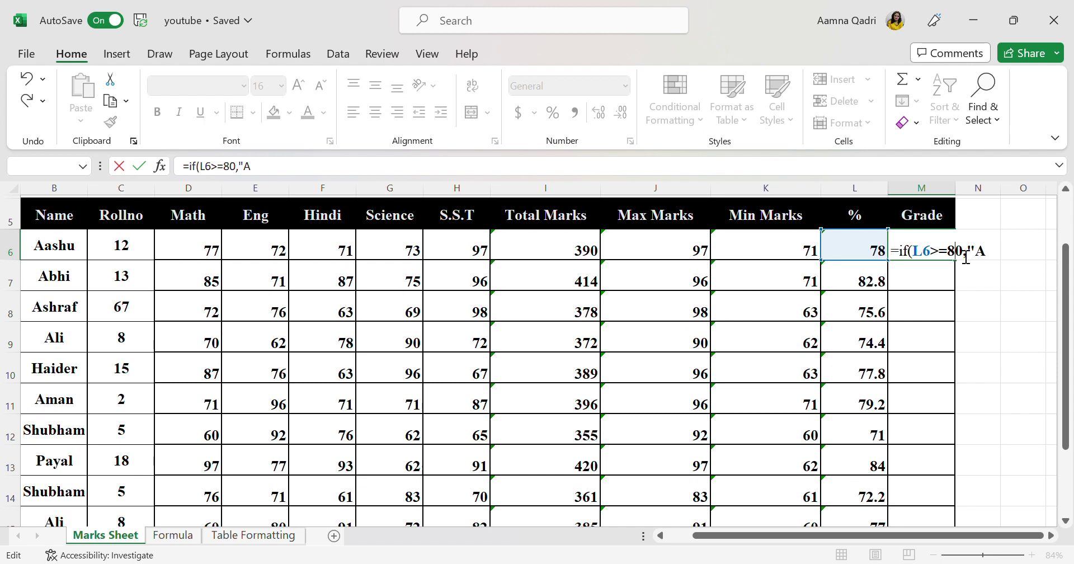
{"action": "key", "text": "Left"}
{"action": "key", "text": "BackSpace"}
{"action": "type", "text": "90,\"A+\",if("}
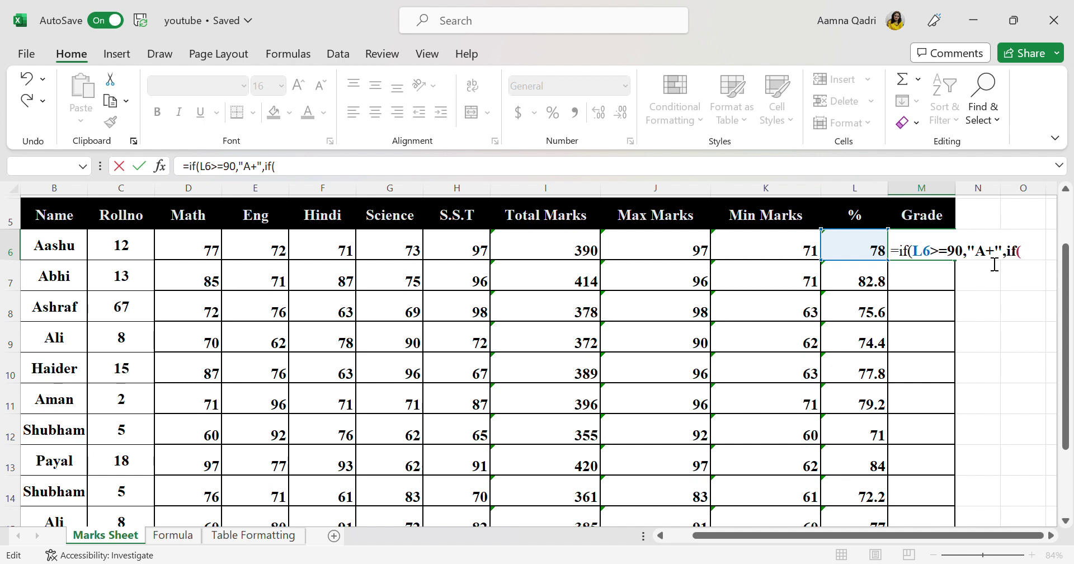
- Complete the second condition of the grade formula in M6 as L6>80,"B"
{"action": "left_click", "coordinate": [871, 250]}
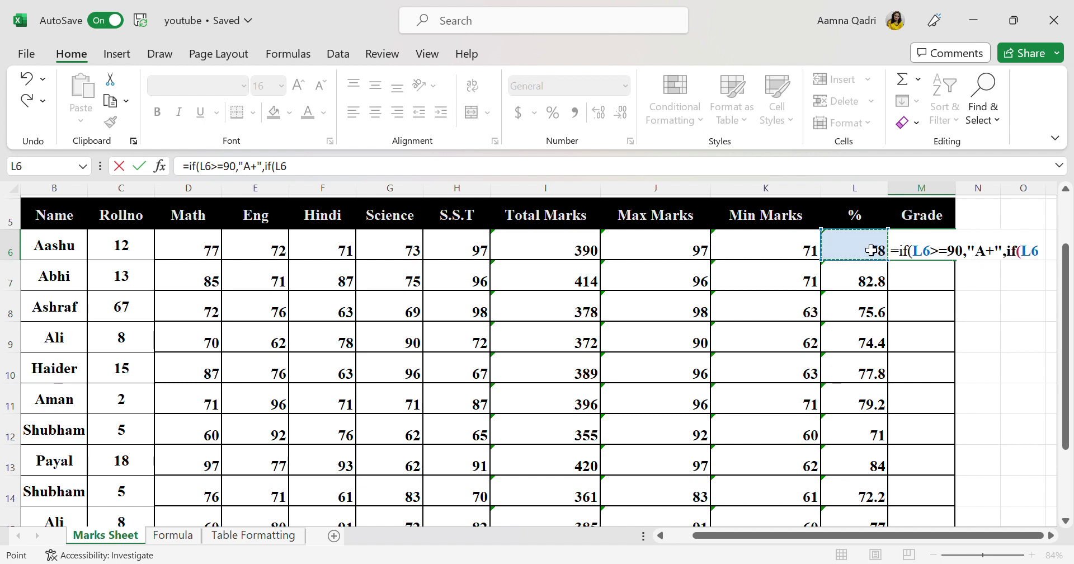
{"action": "scroll", "coordinate": [873, 252], "scroll_direction": "right", "scroll_amount": 2}
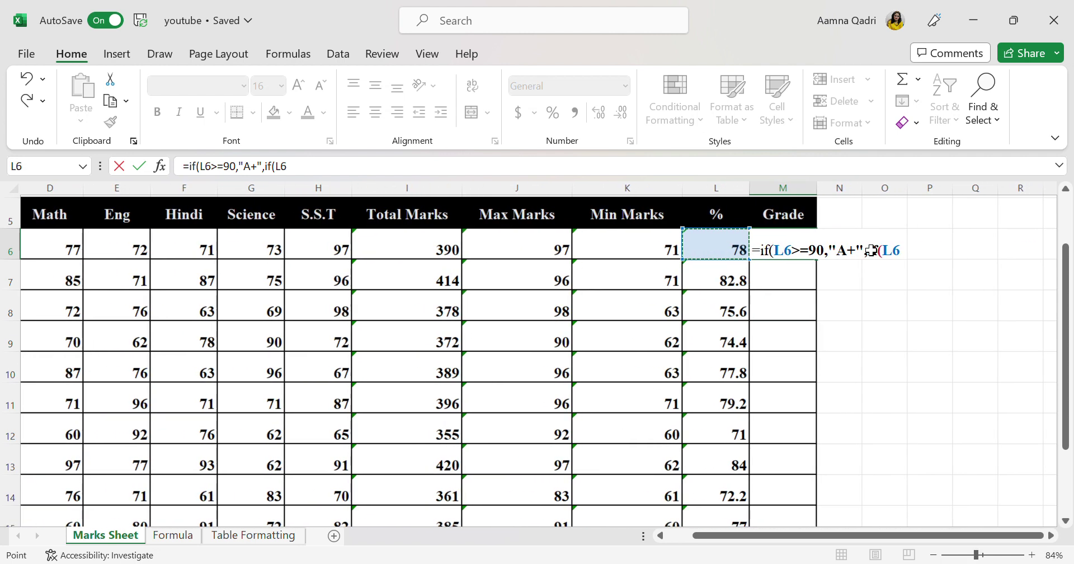
{"action": "type", "text": ">"}
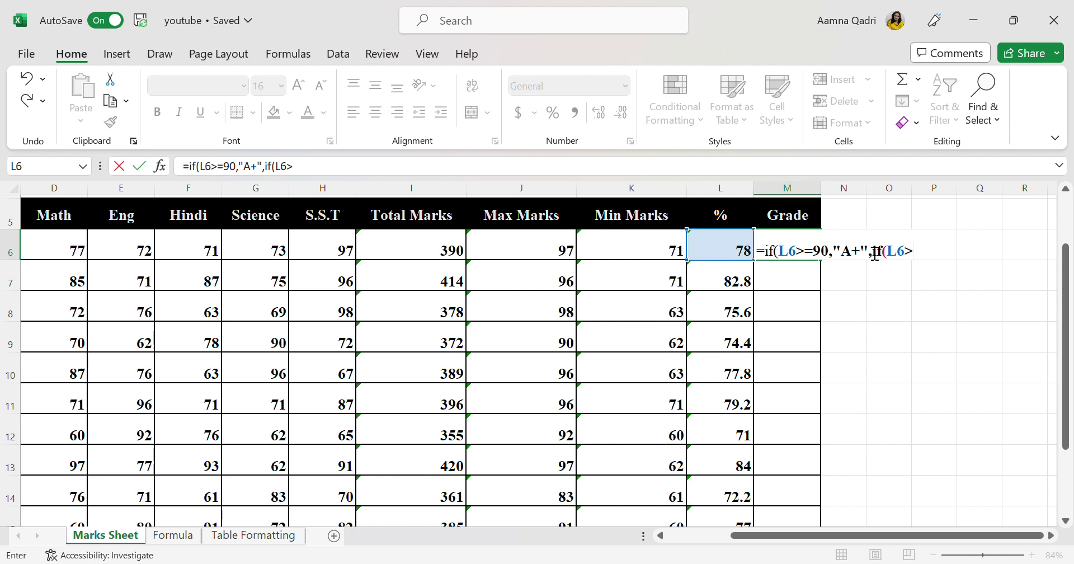
{"action": "type", "text": "80,\"B\","}
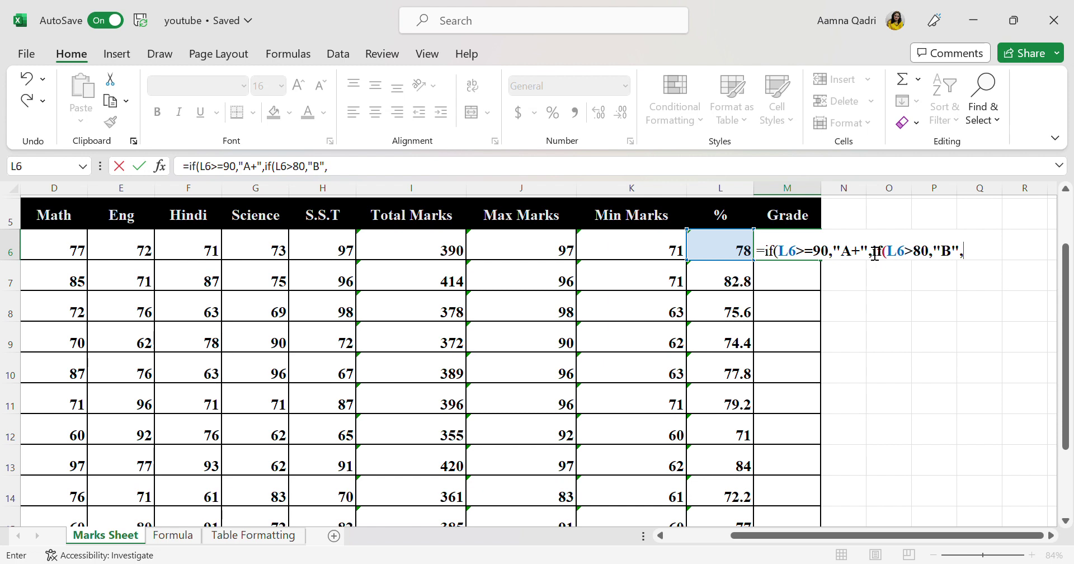
- Add a third nested condition if(L6>70,"B" to the grade formula and change the second condition's grade to "B+"
{"action": "type", "text": "if("}
{"action": "left_click", "coordinate": [714, 258]}
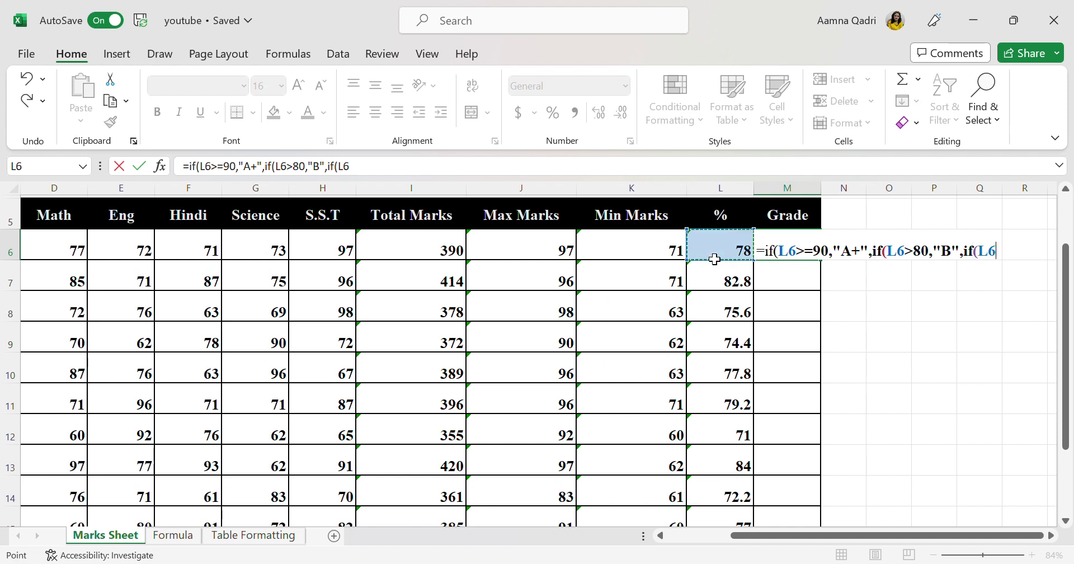
{"action": "type", "text": ">70,\"b"}
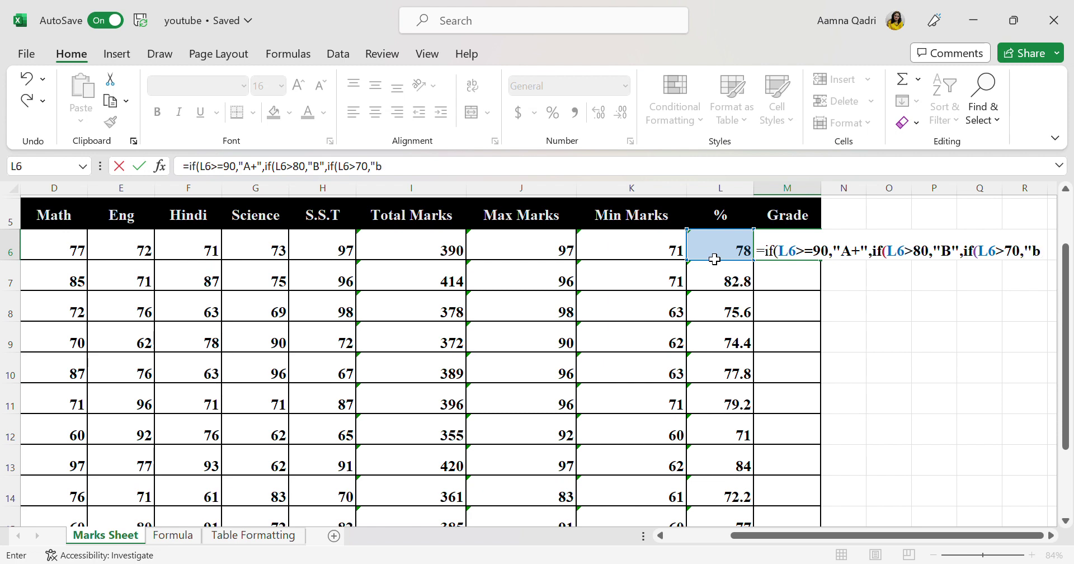
{"action": "key", "text": "BackSpace"}
{"action": "left_click", "coordinate": [961, 262]}
{"action": "type", "text": "+"}
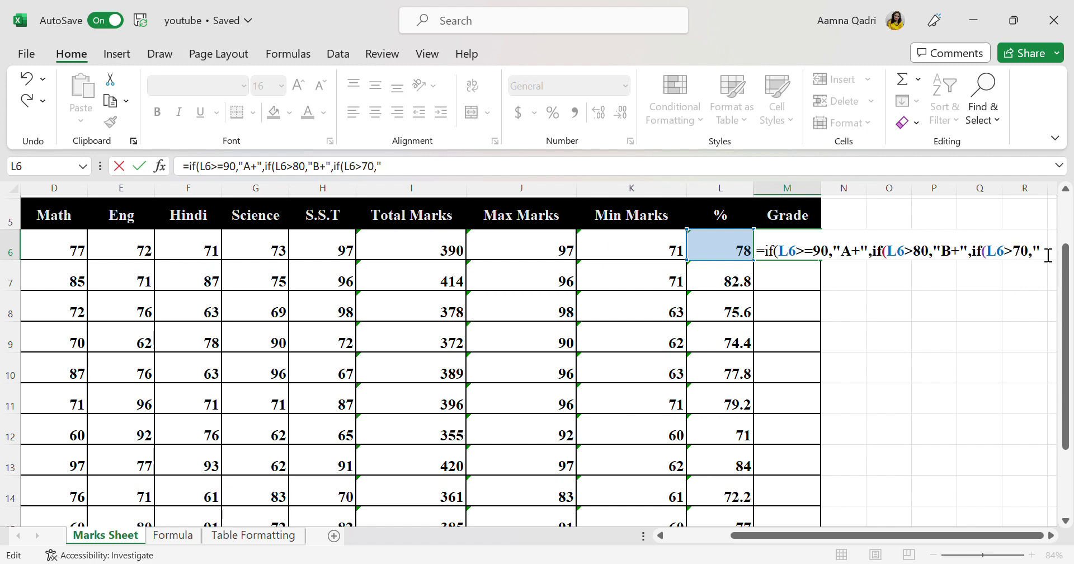
{"action": "type", "text": "B\","}
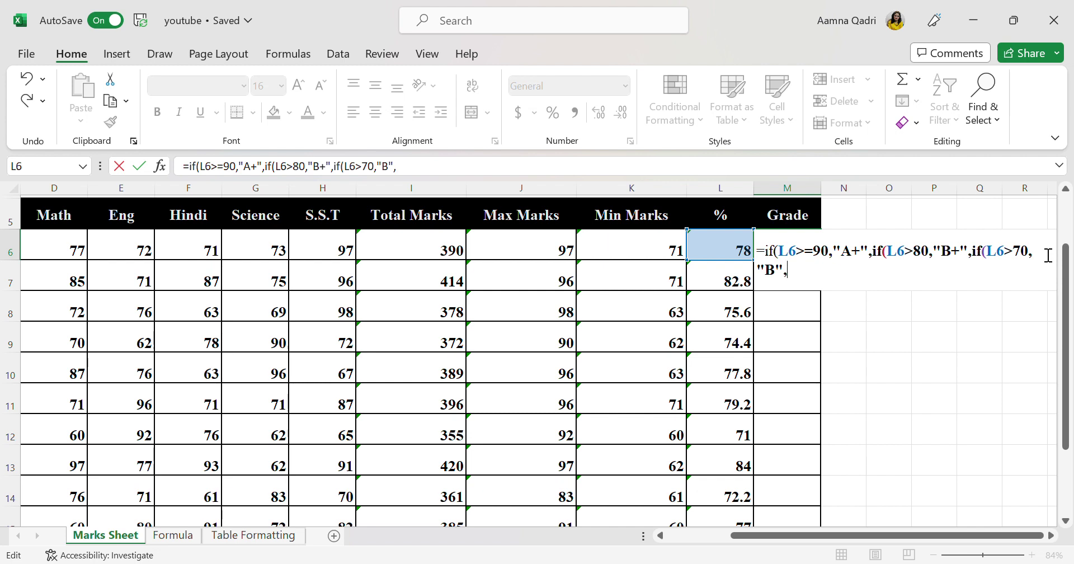
- Add a fourth nested condition if(L6>=50,"Pass" to the grade formula in M6
{"action": "type", "text": "if("}
{"action": "left_click", "coordinate": [736, 250]}
{"action": "type", "text": ">"}
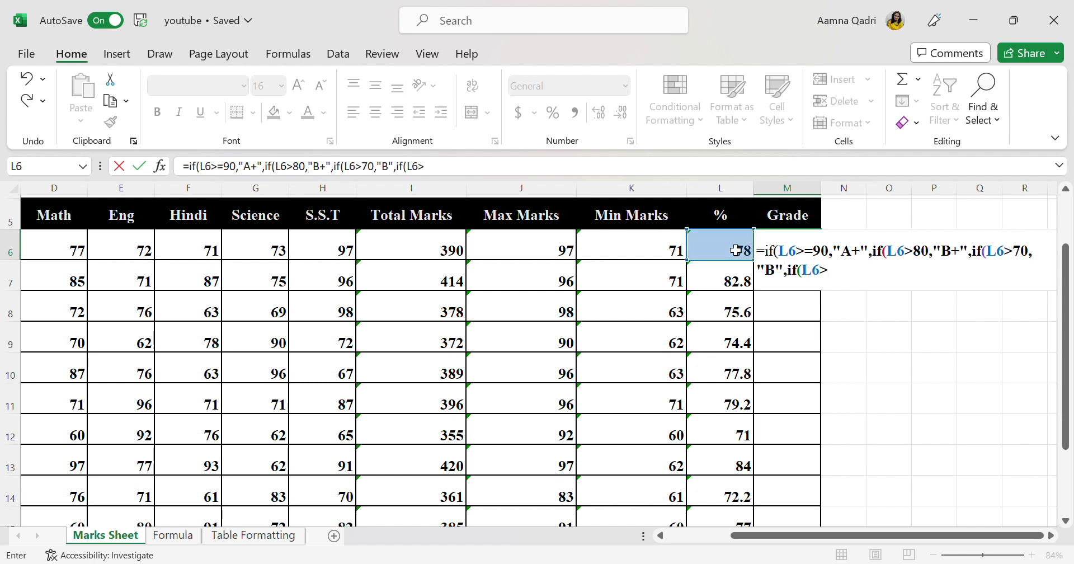
{"action": "type", "text": "=50"}
{"action": "type", "text": ",\"c"}
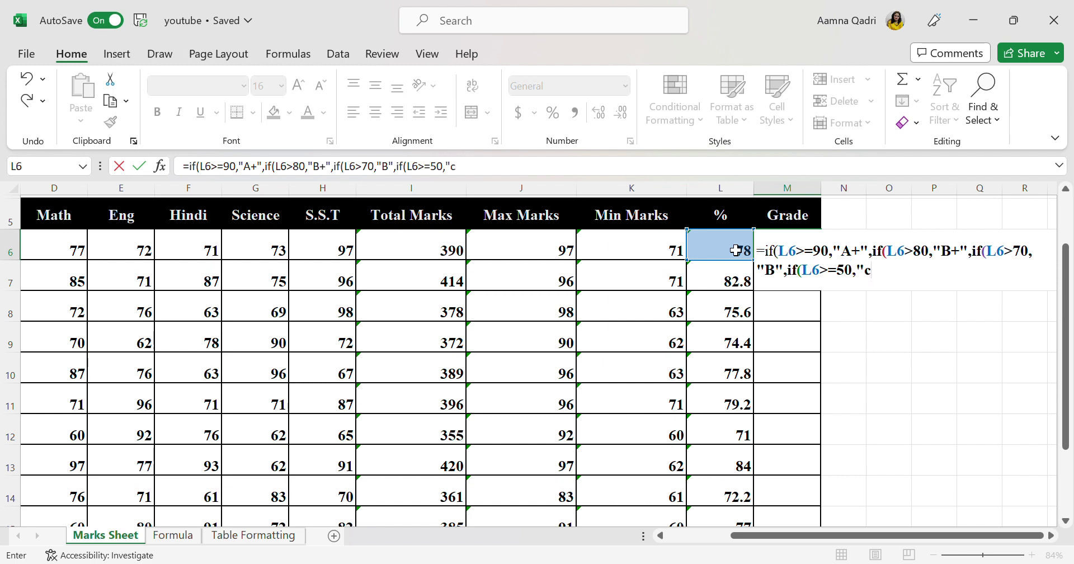
{"action": "key", "text": "BackSpace"}
{"action": "type", "text": "Pass\",if"}
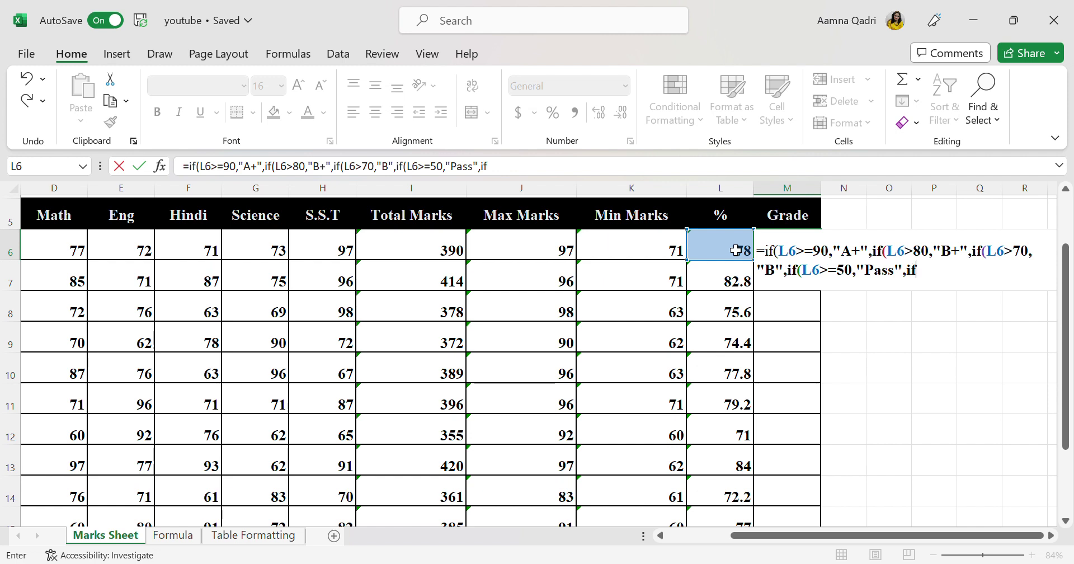
- Add the last nested condition if(L6<50,"Fail"), close all the nested IFs and enter the grade formula in M6
{"action": "type", "text": "("}
{"action": "left_click", "coordinate": [736, 250]}
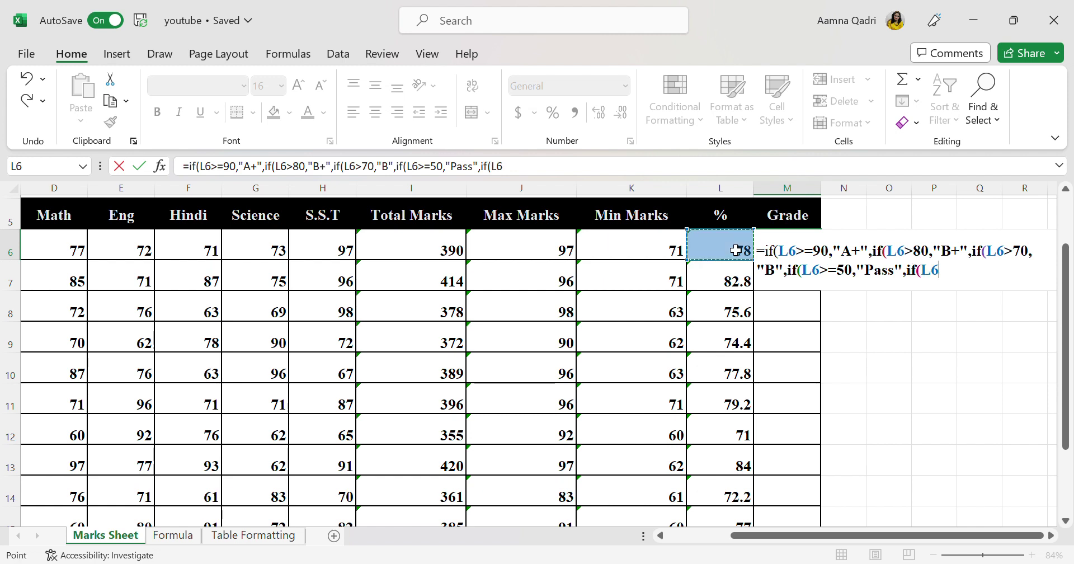
{"action": "type", "text": "<50"}
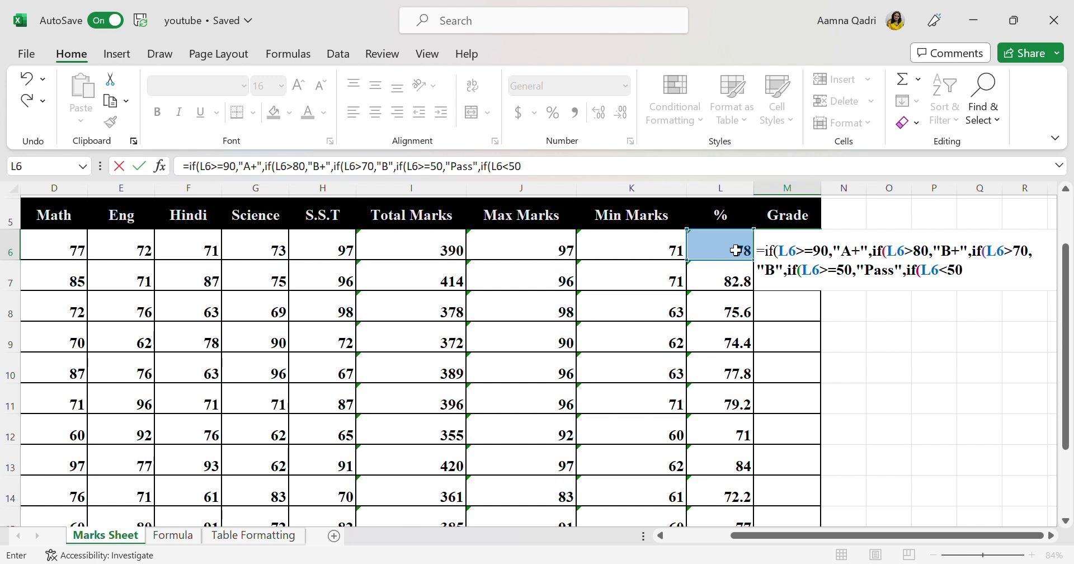
{"action": "type", "text": ",\"Fail\""}
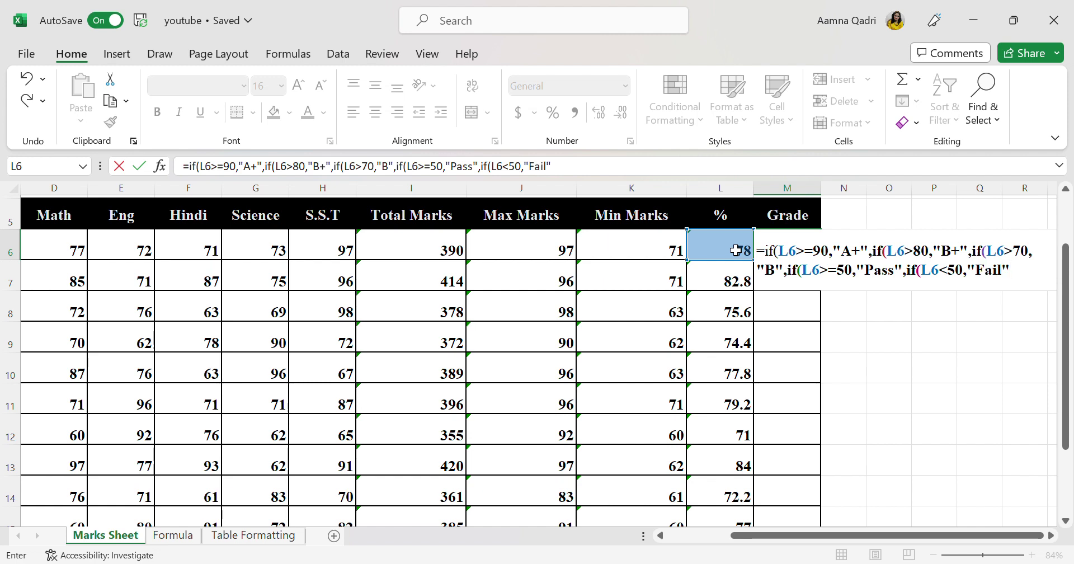
{"action": "type", "text": ")"}
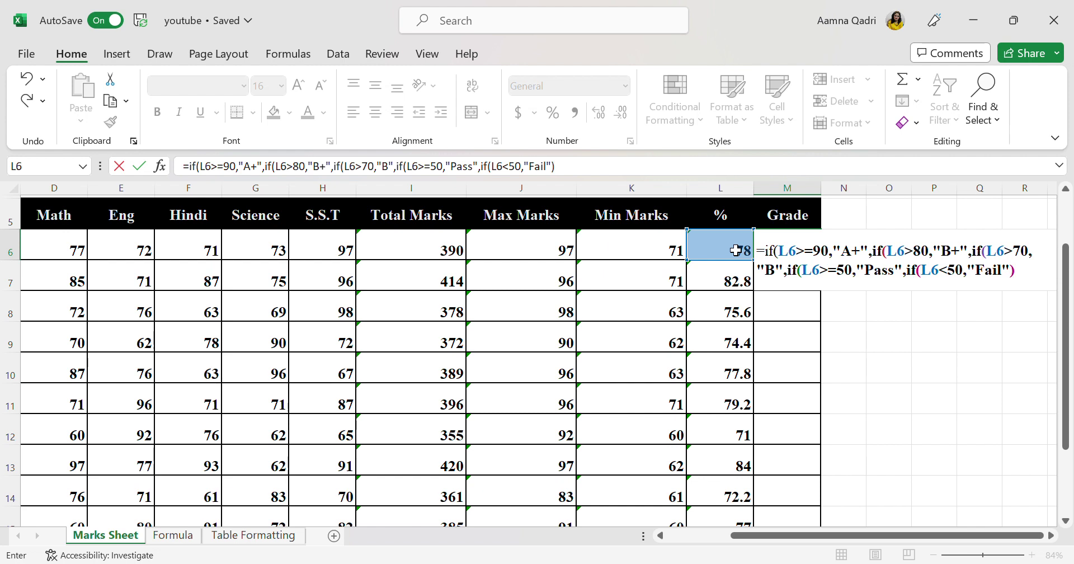
{"action": "type", "text": ")"}
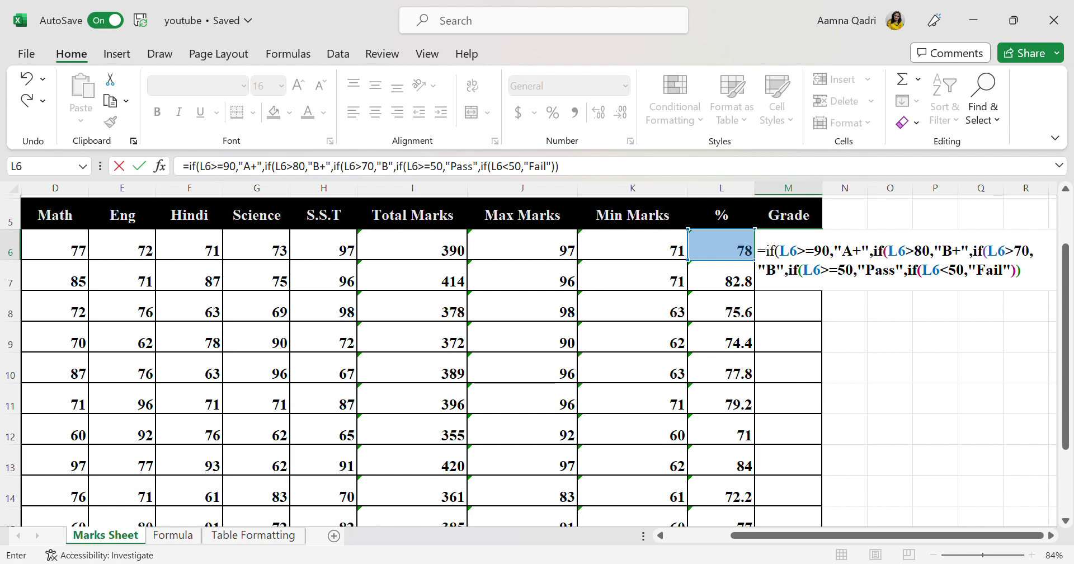
{"action": "scroll", "coordinate": [537, 353], "scroll_direction": "right", "scroll_amount": 4}
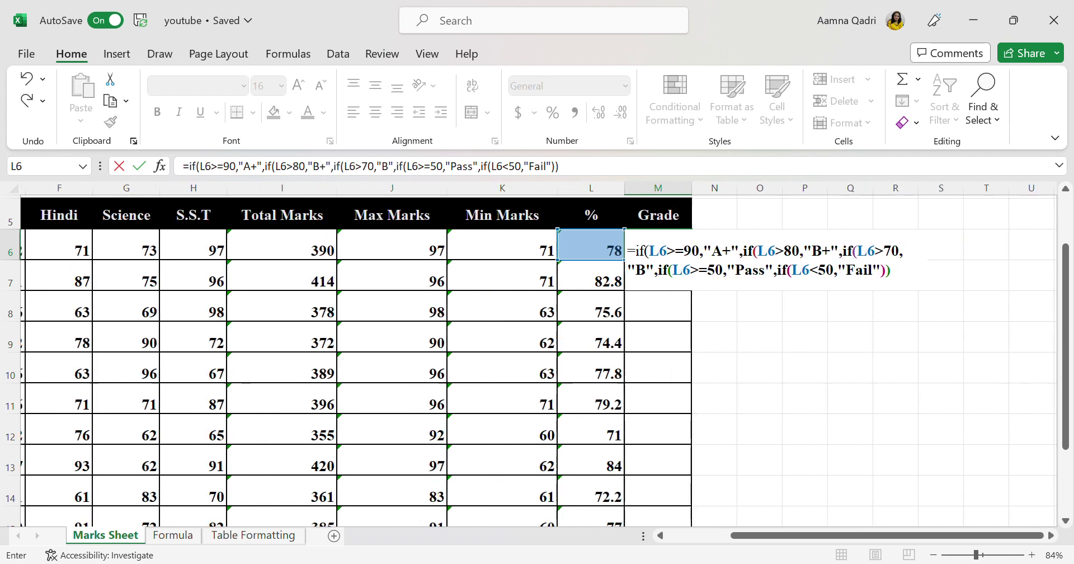
{"action": "scroll", "coordinate": [537, 352], "scroll_direction": "up", "scroll_amount": 10}
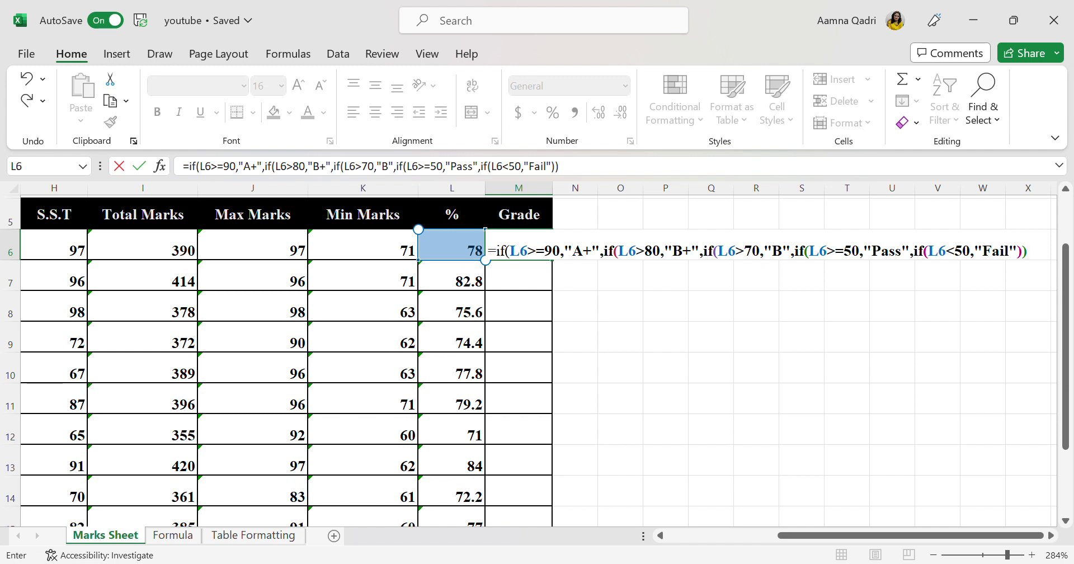
{"action": "scroll", "coordinate": [537, 352], "scroll_direction": "up", "scroll_amount": 3}
{"action": "type", "text": ")"}
{"action": "key", "text": "Return"}
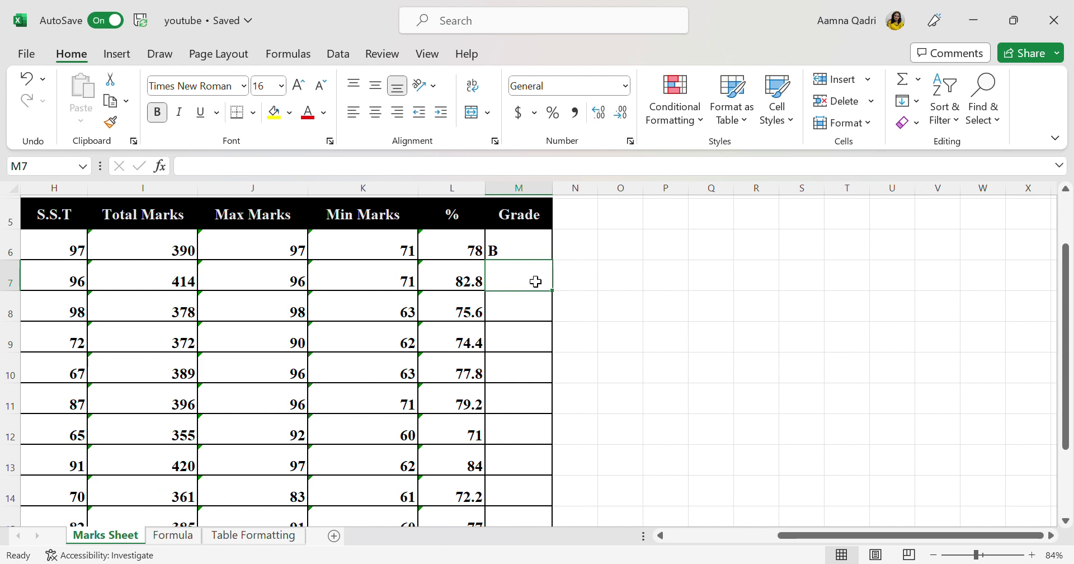
- Fill the grade formula from M6 down the Grade column through the last student row
{"action": "scroll", "coordinate": [510, 249], "scroll_direction": "down", "scroll_amount": 1}
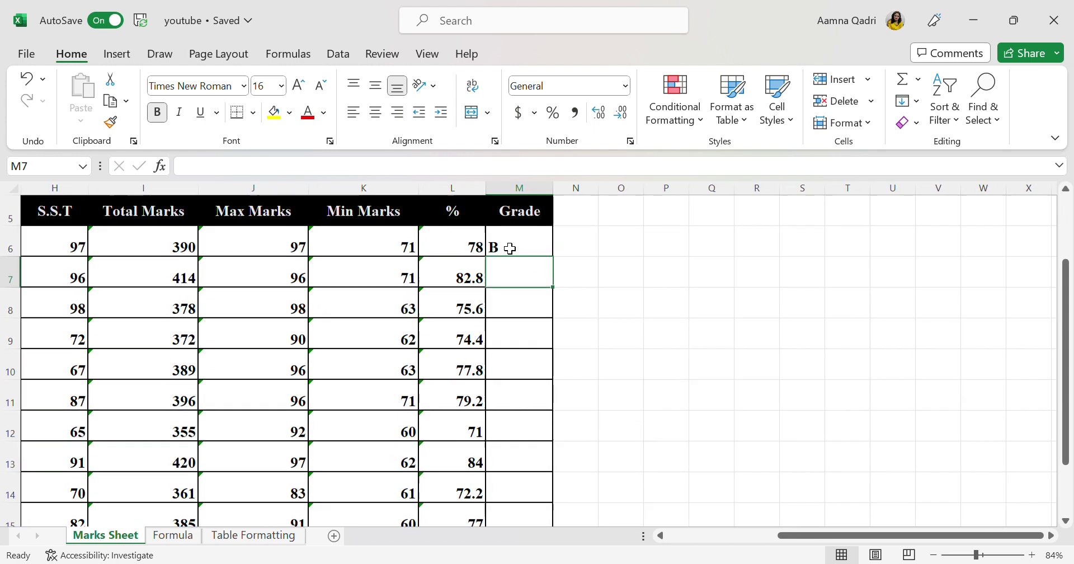
{"action": "left_click", "coordinate": [512, 246]}
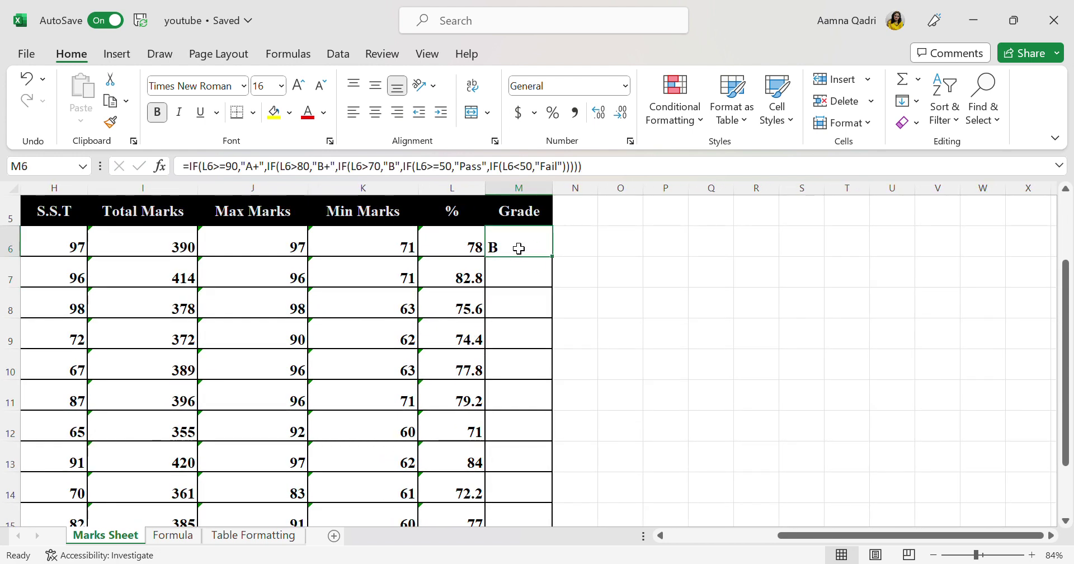
{"action": "double_click", "coordinate": [555, 266]}
{"action": "scroll", "coordinate": [607, 407], "scroll_direction": "down", "scroll_amount": 2}
{"action": "scroll", "coordinate": [607, 407], "scroll_direction": "up", "scroll_amount": 2}
{"action": "scroll", "coordinate": [606, 407], "scroll_direction": "left", "scroll_amount": 1}
{"action": "scroll", "coordinate": [606, 406], "scroll_direction": "up", "scroll_amount": 1}
{"action": "scroll", "coordinate": [606, 407], "scroll_direction": "left", "scroll_amount": 1}
{"action": "scroll", "coordinate": [607, 407], "scroll_direction": "right", "scroll_amount": 1}
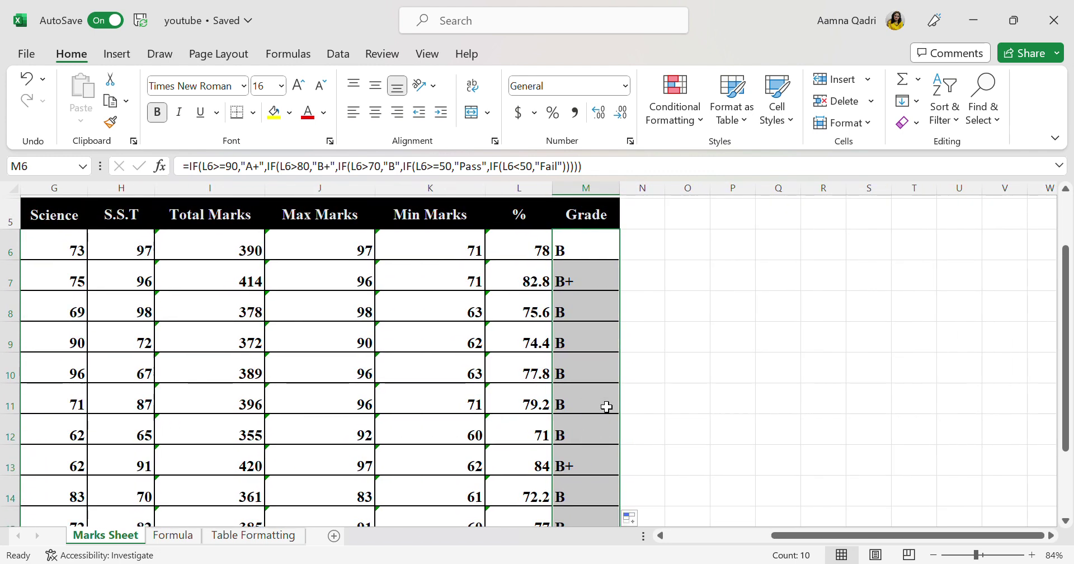
- Examine the nested IF grade formula in cell M6, removing any accidentally inserted cell reference
{"action": "left_click", "coordinate": [587, 253]}
{"action": "double_click", "coordinate": [588, 252]}
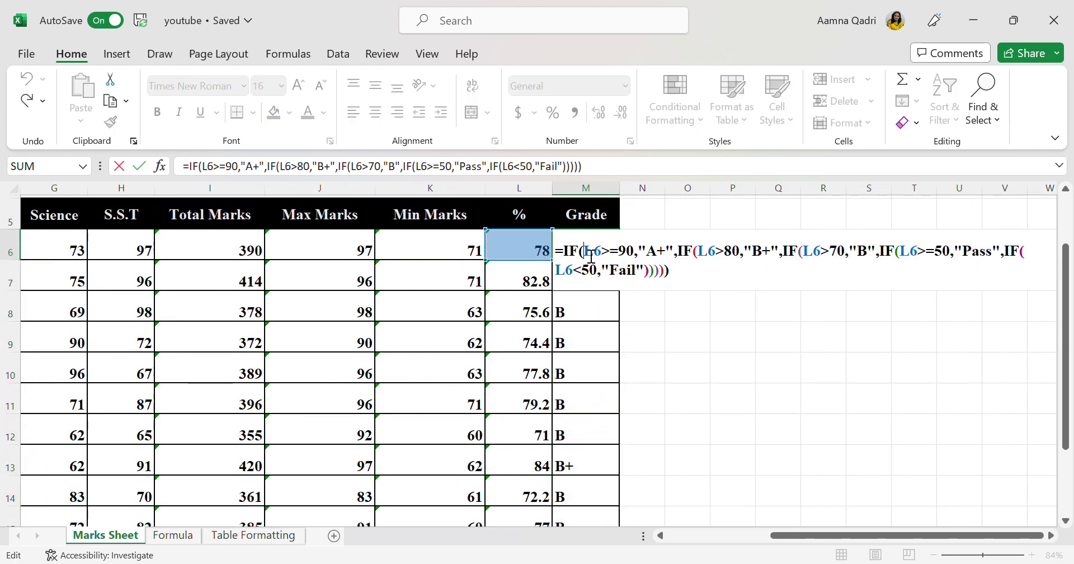
{"action": "left_click", "coordinate": [654, 350]}
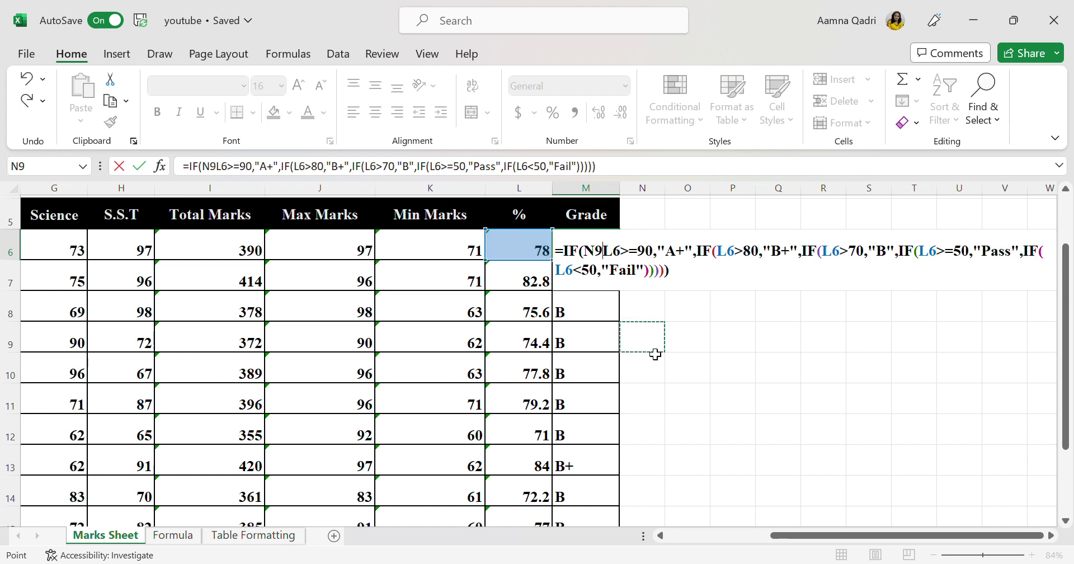
{"action": "key", "text": "BackSpace"}
{"action": "key", "text": "BackSpace"}
{"action": "left_click", "coordinate": [693, 280]}
{"action": "key", "text": "Return"}
{"action": "scroll", "coordinate": [408, 331], "scroll_direction": "left", "scroll_amount": 5}
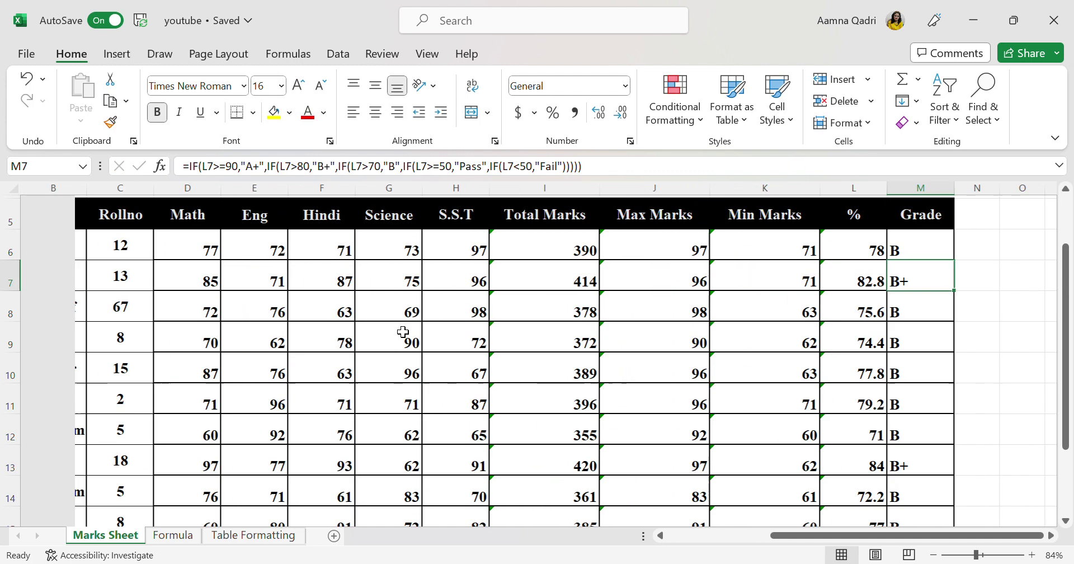
- Set the Math, Eng, Hindi and S.S.T marks in row 10 to 90 to test the grade formula
{"action": "scroll", "coordinate": [551, 419], "scroll_direction": "down", "scroll_amount": 2}
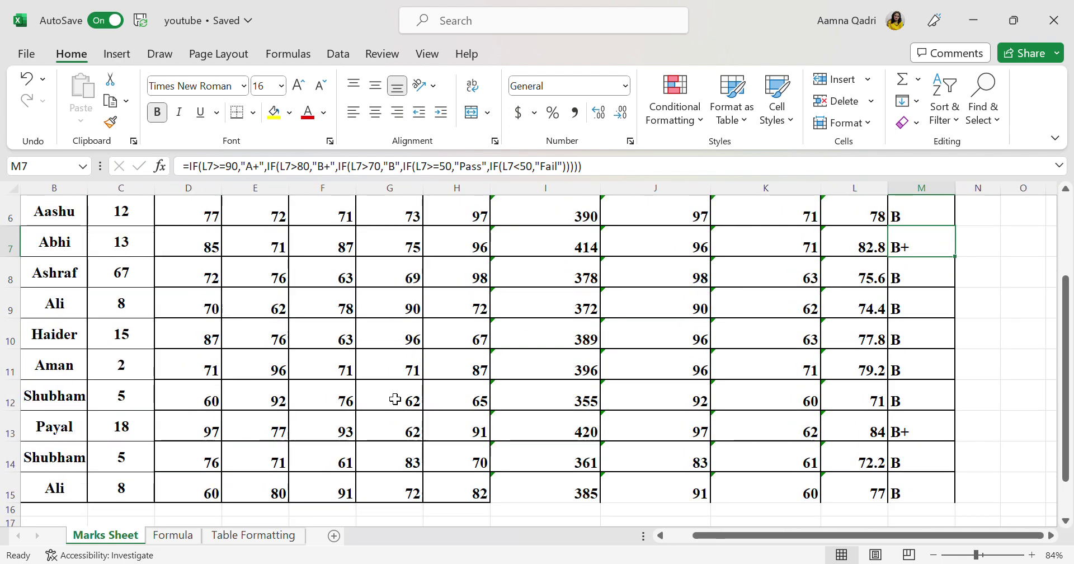
{"action": "left_click", "coordinate": [217, 340]}
{"action": "type", "text": "90"}
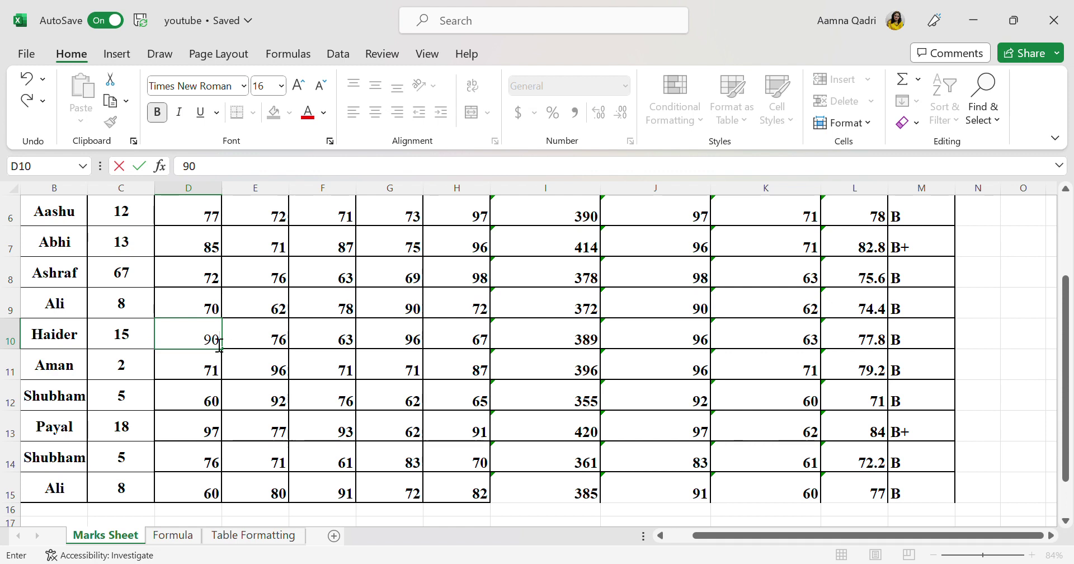
{"action": "left_click", "coordinate": [285, 339]}
{"action": "type", "text": "90"}
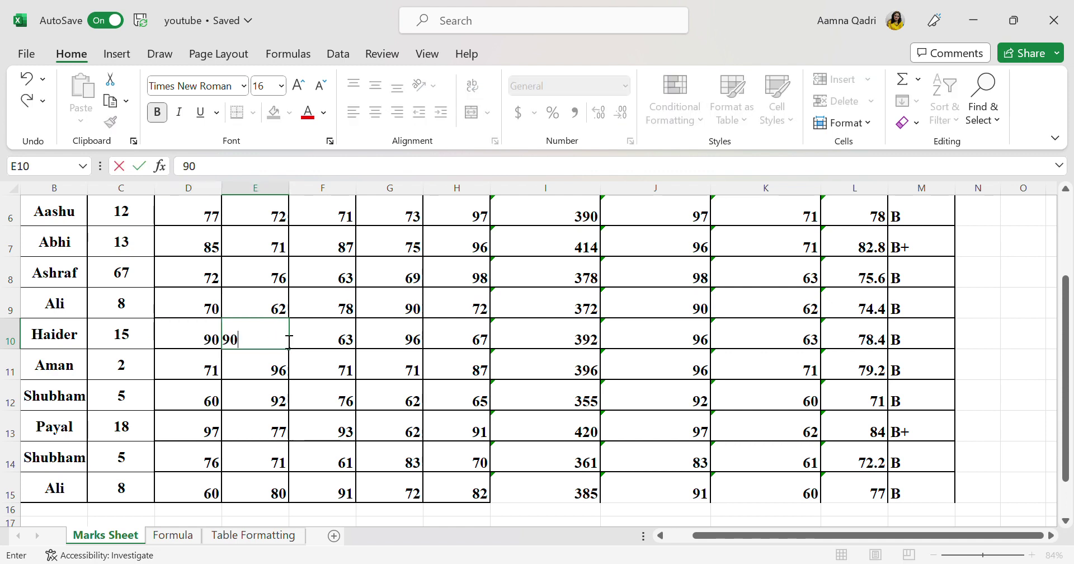
{"action": "left_click", "coordinate": [336, 308]}
{"action": "left_click", "coordinate": [352, 342]}
{"action": "type", "text": "90"}
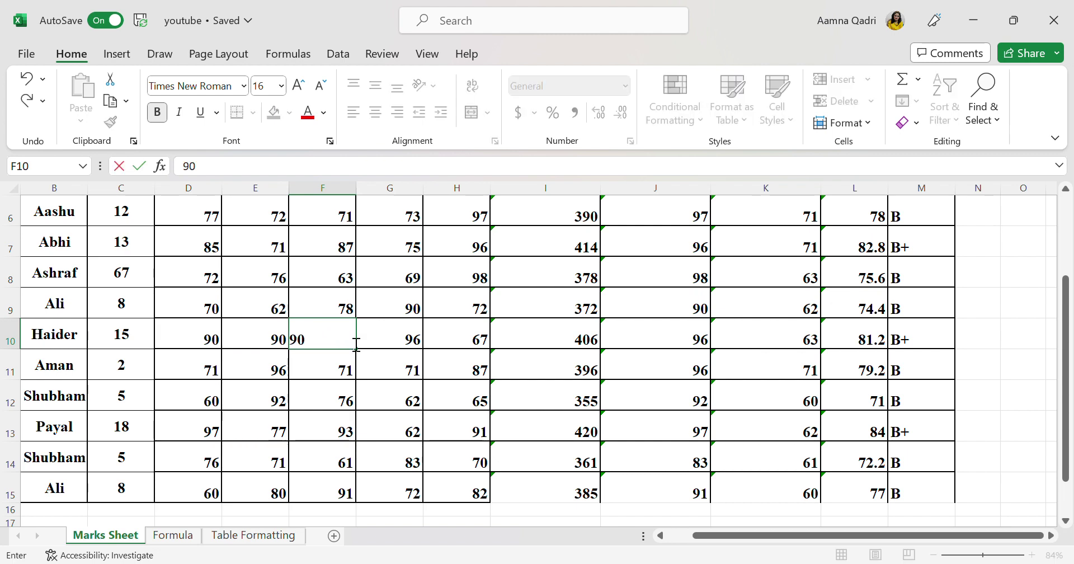
{"action": "left_click", "coordinate": [457, 389]}
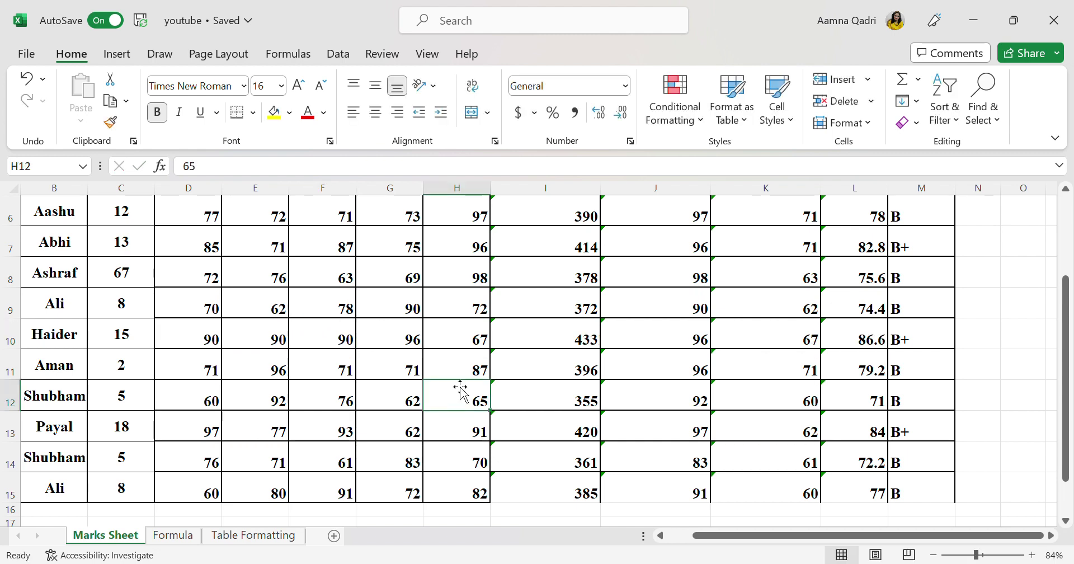
{"action": "left_click", "coordinate": [479, 339]}
{"action": "type", "text": "90"}
{"action": "key", "text": "Return"}
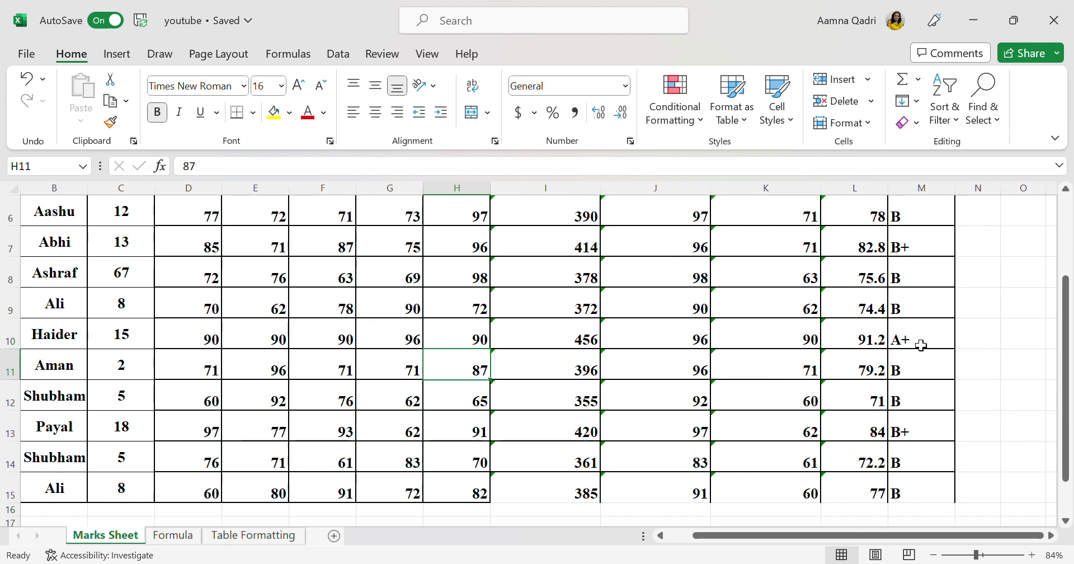
{"action": "scroll", "coordinate": [896, 445], "scroll_direction": "down", "scroll_amount": 1}
{"action": "scroll", "coordinate": [895, 445], "scroll_direction": "up", "scroll_amount": 2}
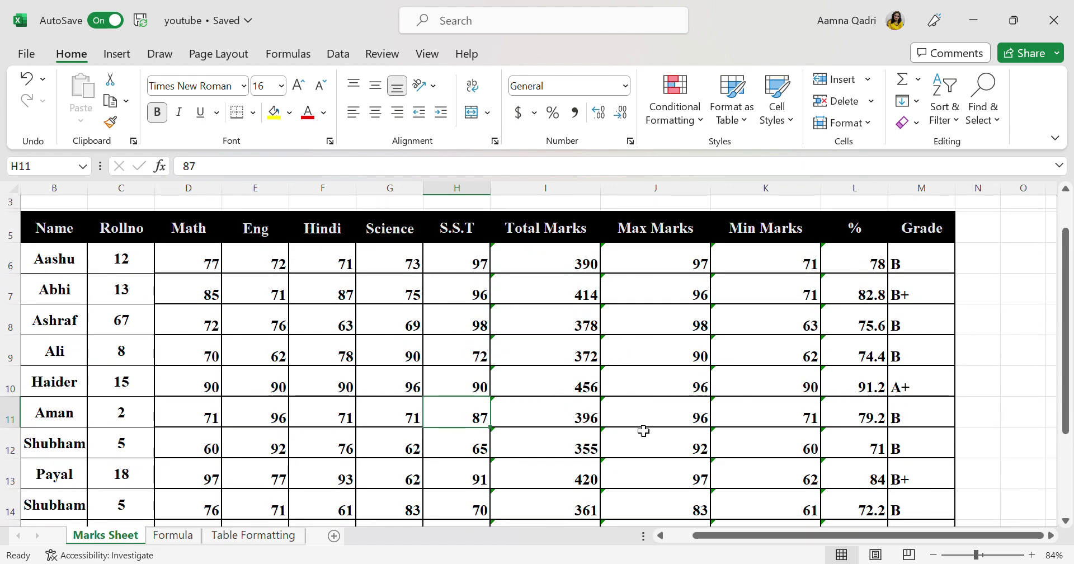
{"action": "scroll", "coordinate": [649, 450], "scroll_direction": "down", "scroll_amount": 1}
{"action": "scroll", "coordinate": [649, 450], "scroll_direction": "left", "scroll_amount": 1}
{"action": "scroll", "coordinate": [653, 451], "scroll_direction": "up", "scroll_amount": 1}
{"action": "scroll", "coordinate": [653, 451], "scroll_direction": "right", "scroll_amount": 1}
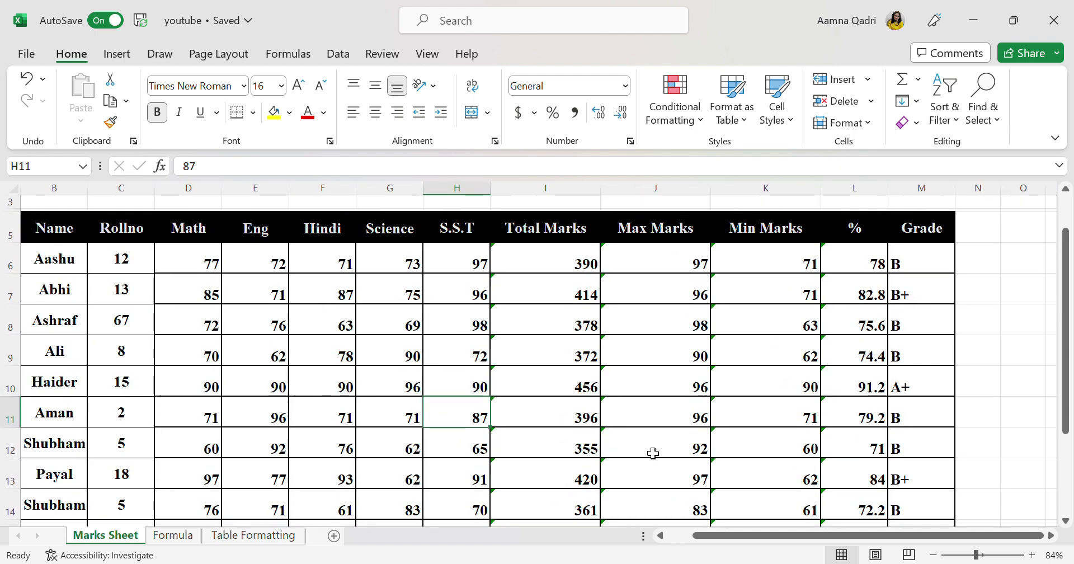
- Set the Eng, Science and Math marks in row 7 to 90 to test the grade formula
{"action": "left_click", "coordinate": [285, 300]}
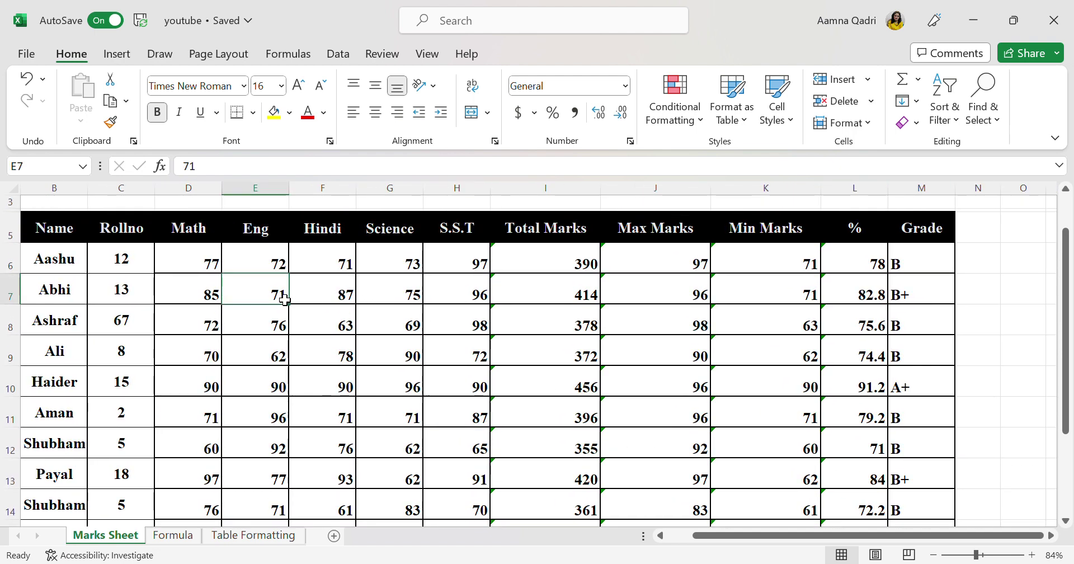
{"action": "type", "text": "90"}
{"action": "left_click", "coordinate": [381, 358]}
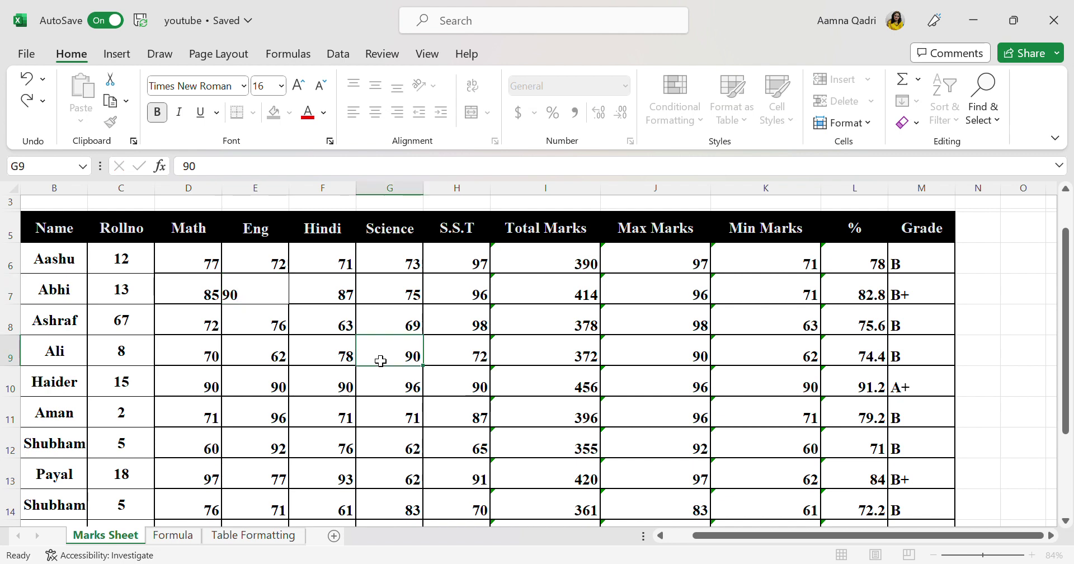
{"action": "left_click", "coordinate": [401, 295]}
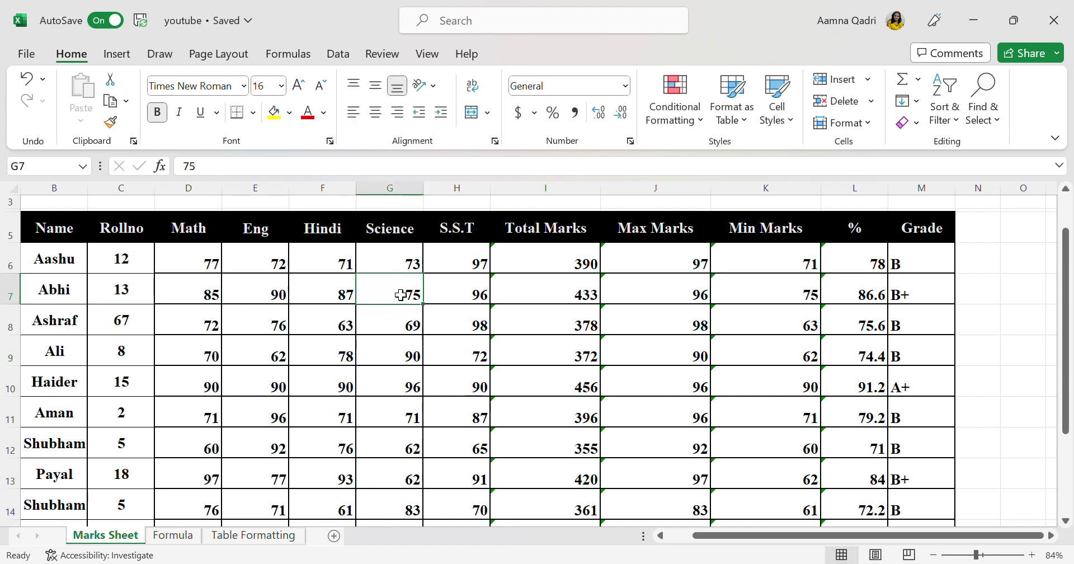
{"action": "type", "text": "90"}
{"action": "left_click", "coordinate": [440, 386]}
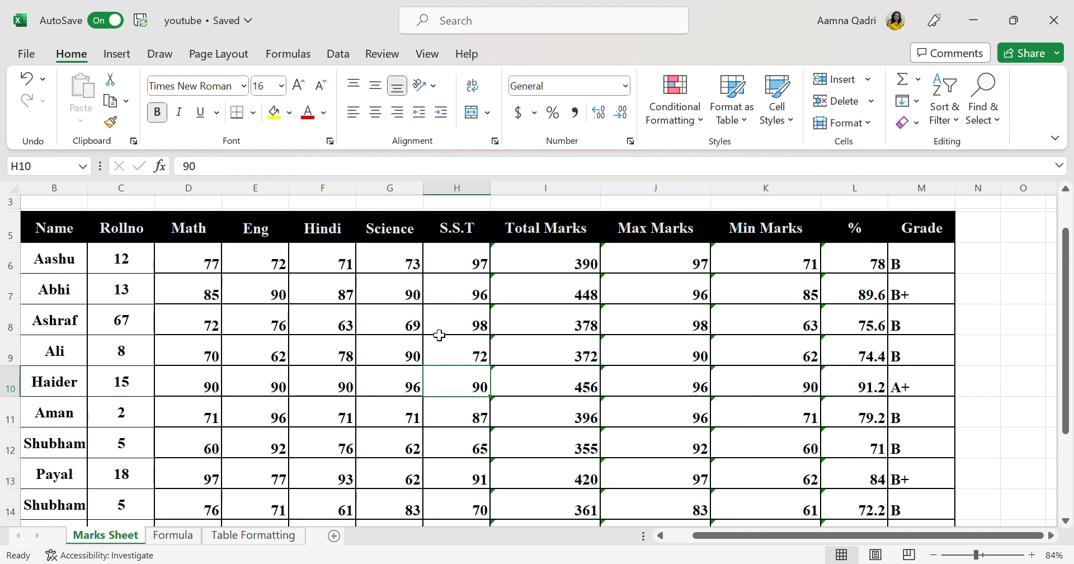
{"action": "left_click", "coordinate": [206, 296]}
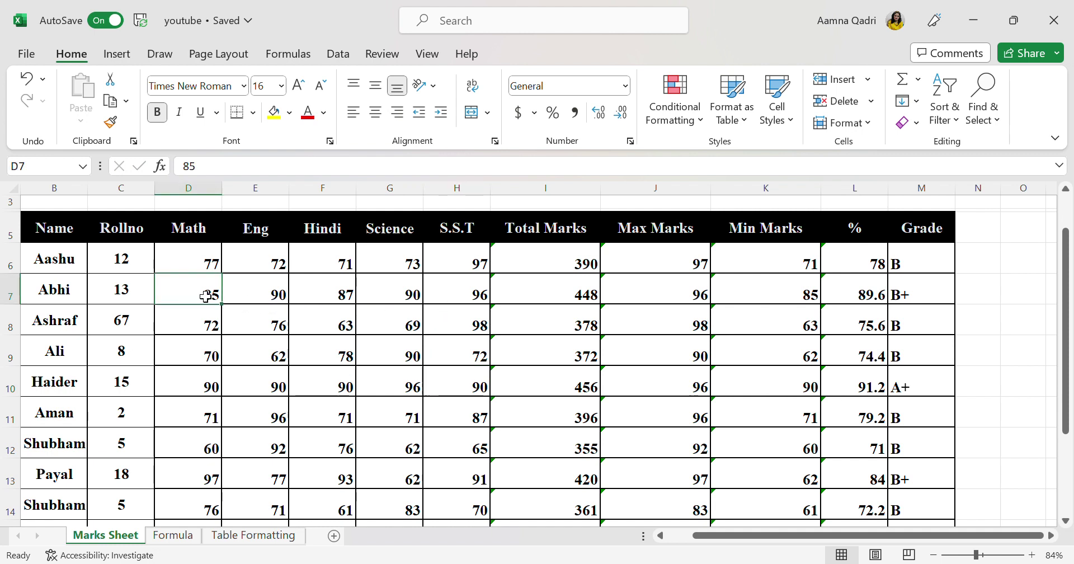
{"action": "type", "text": "90"}
{"action": "left_click", "coordinate": [274, 362]}
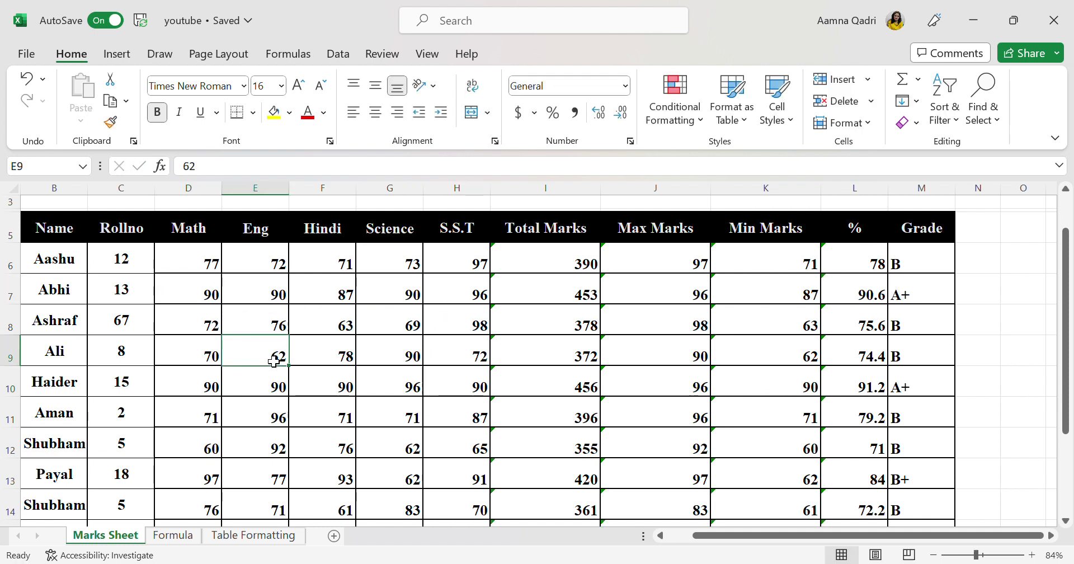
- Set the Math mark in row 7 to 80
{"action": "left_click", "coordinate": [210, 300]}
{"action": "type", "text": "80"}
{"action": "left_click", "coordinate": [213, 317]}
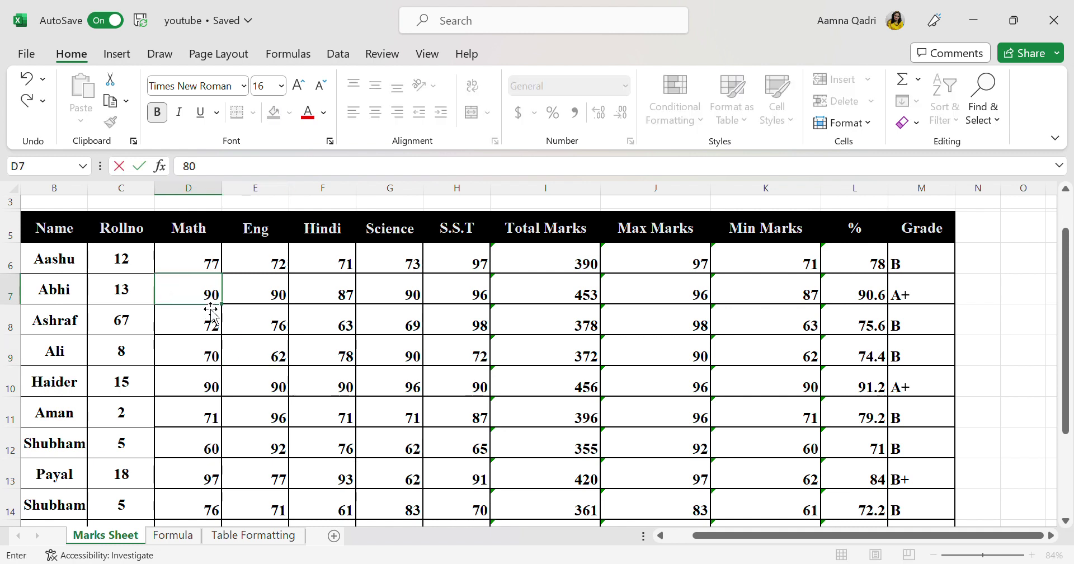
- Change the grade for L6>80 in the M6 formula to "A" and refill the formula down the Grade column
{"action": "double_click", "coordinate": [923, 279]}
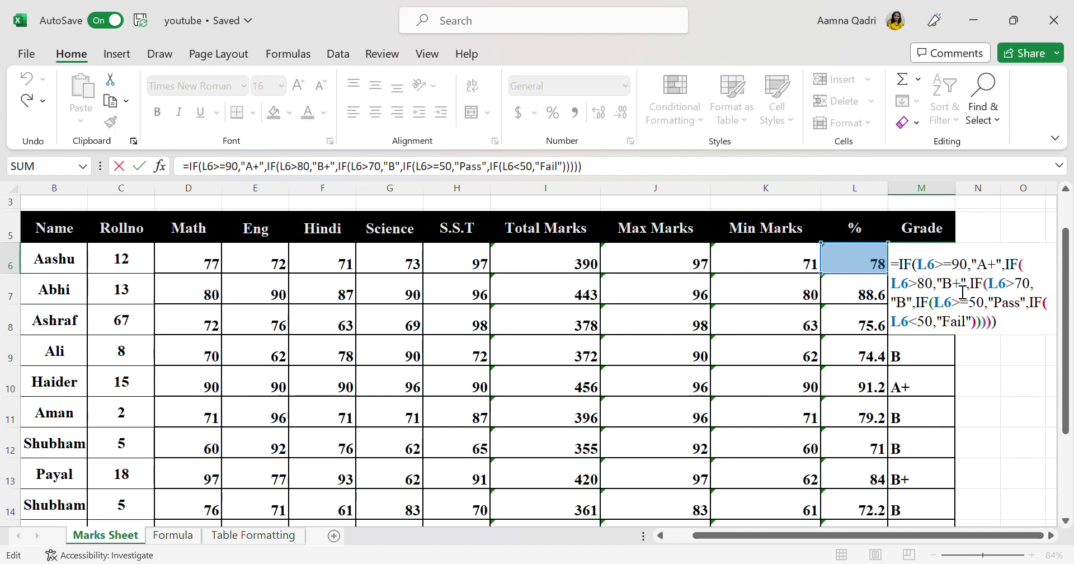
{"action": "left_click", "coordinate": [962, 292]}
{"action": "key", "text": "BackSpace"}
{"action": "key", "text": "BackSpace"}
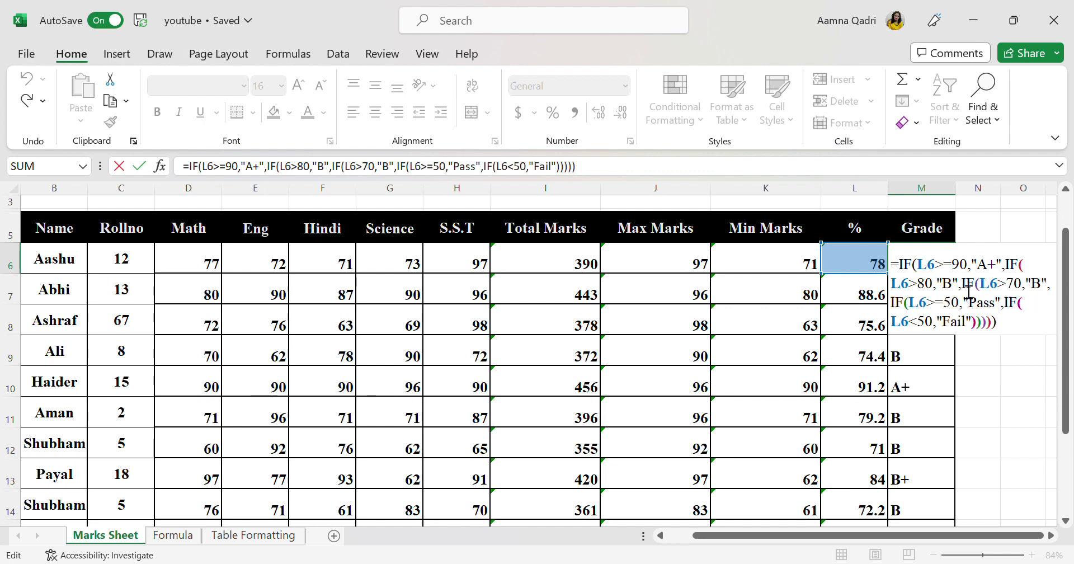
{"action": "type", "text": "A"}
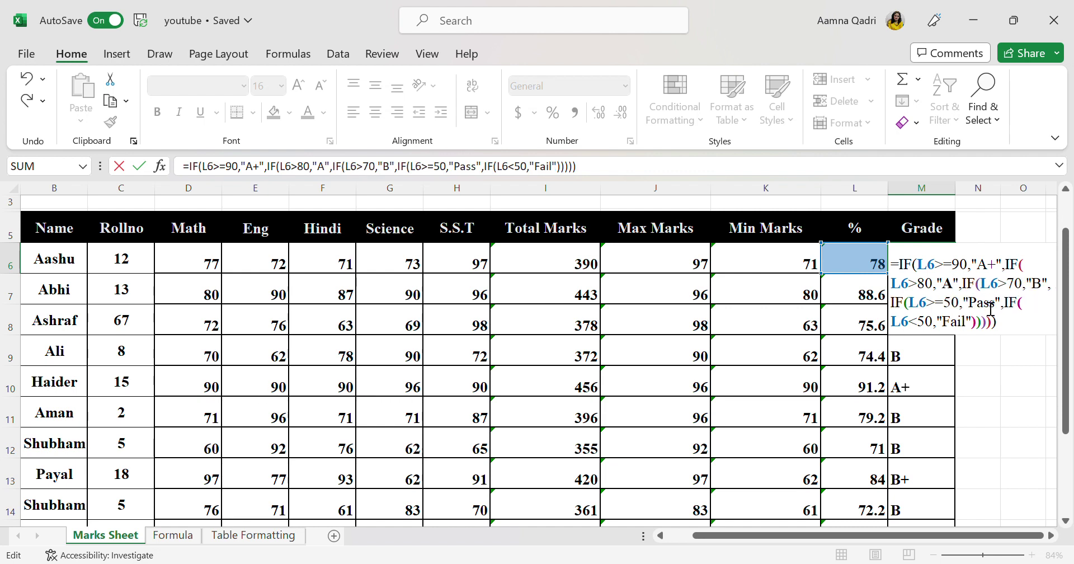
{"action": "left_click", "coordinate": [1031, 406]}
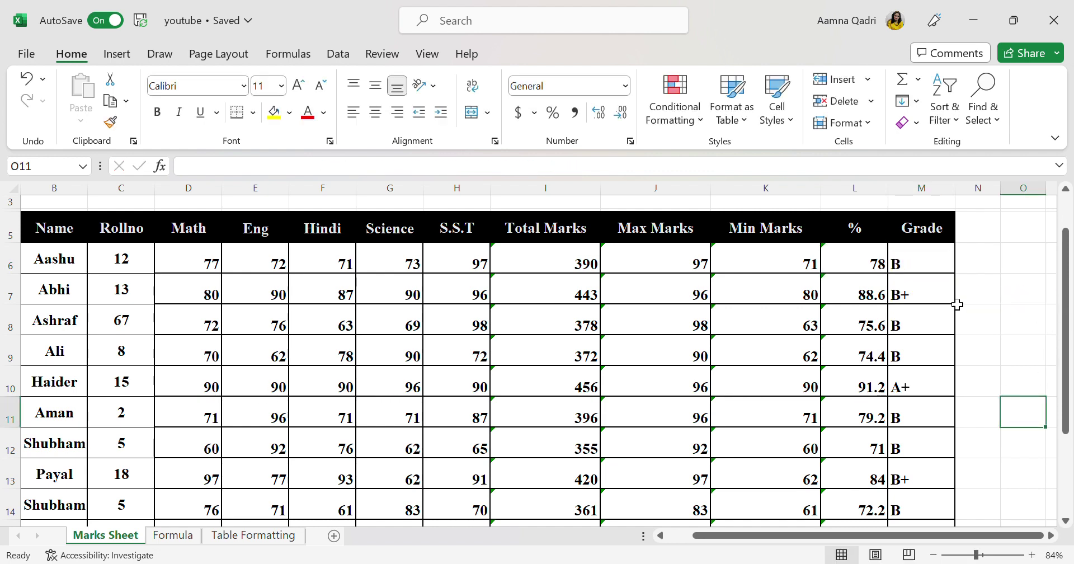
{"action": "left_click", "coordinate": [925, 271]}
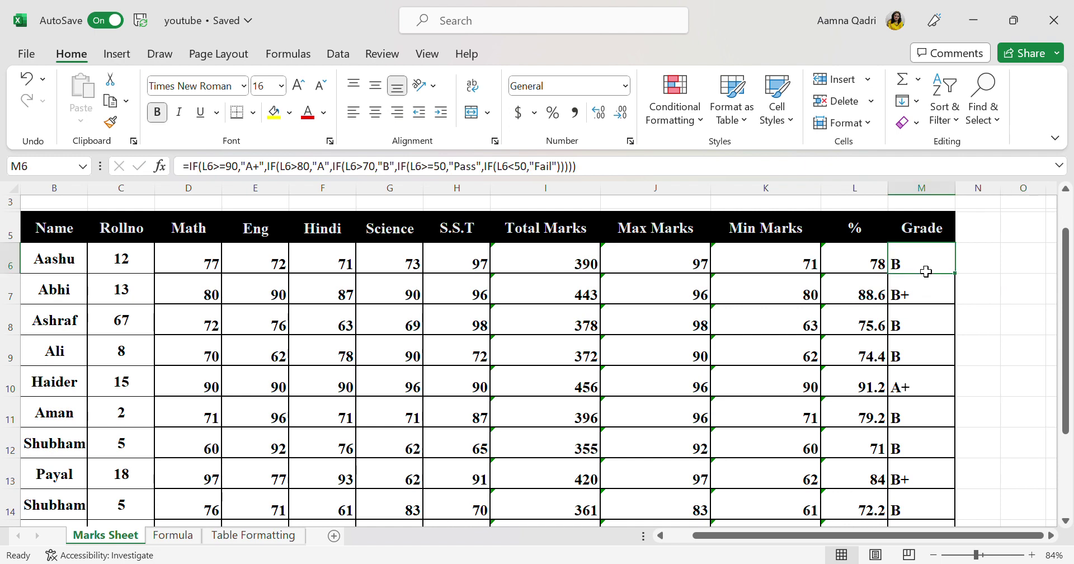
{"action": "double_click", "coordinate": [962, 281]}
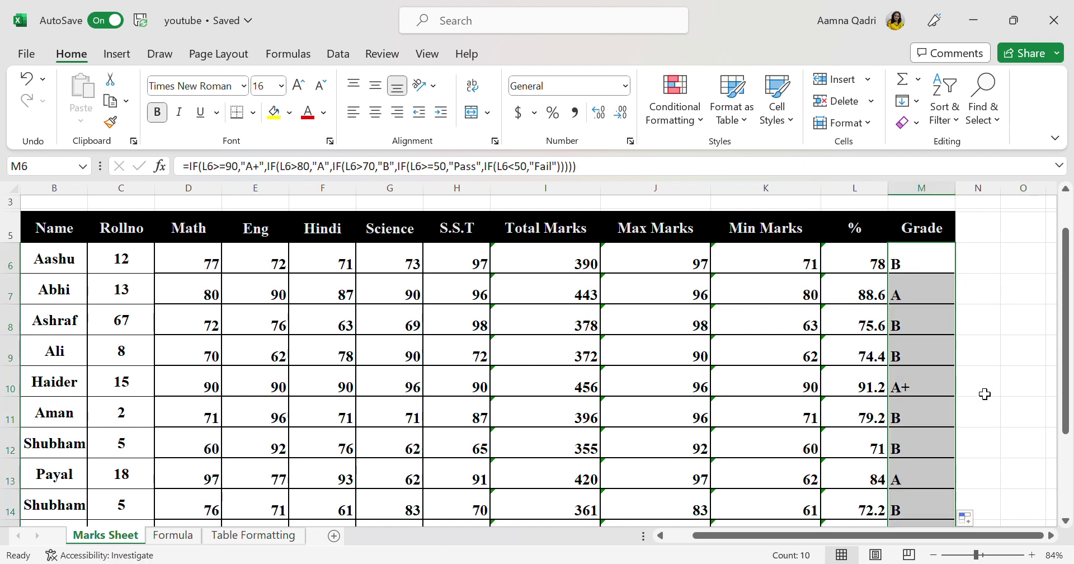
- Examine the completed marks sheet, checking the grades against the percentages for all student rows
{"action": "scroll", "coordinate": [981, 416], "scroll_direction": "down", "scroll_amount": 1}
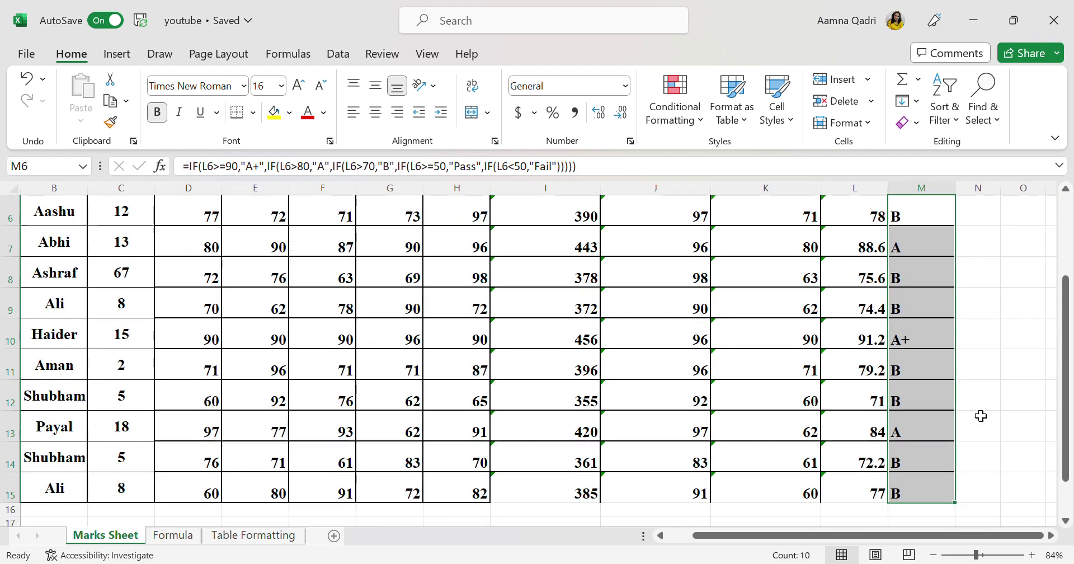
{"action": "scroll", "coordinate": [980, 416], "scroll_direction": "down", "scroll_amount": 1}
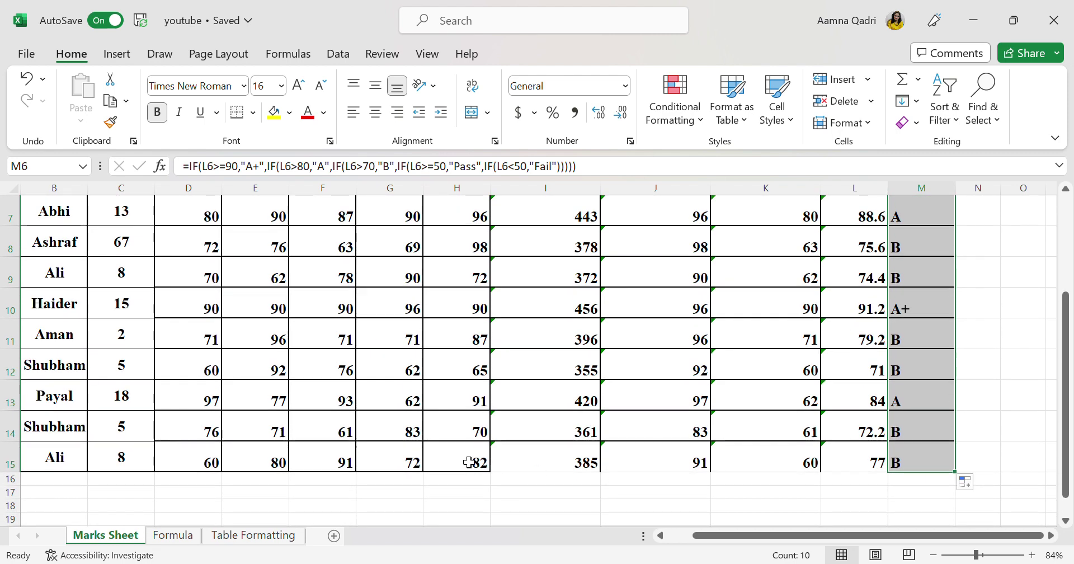
{"action": "scroll", "coordinate": [700, 463], "scroll_direction": "up", "scroll_amount": 4}
{"action": "scroll", "coordinate": [700, 463], "scroll_direction": "left", "scroll_amount": 1}
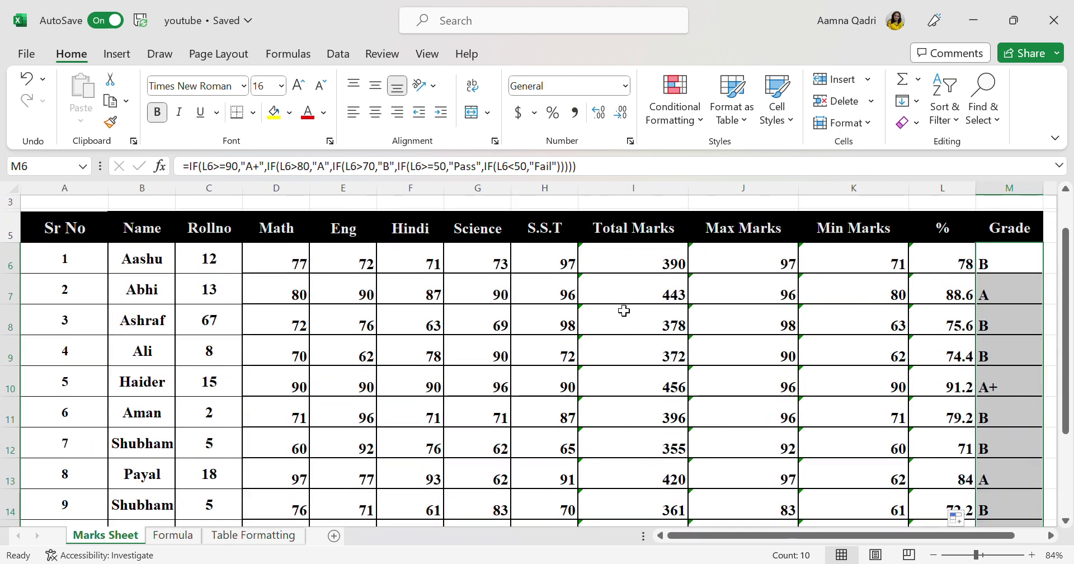
{"action": "scroll", "coordinate": [624, 310], "scroll_direction": "right", "scroll_amount": 1}
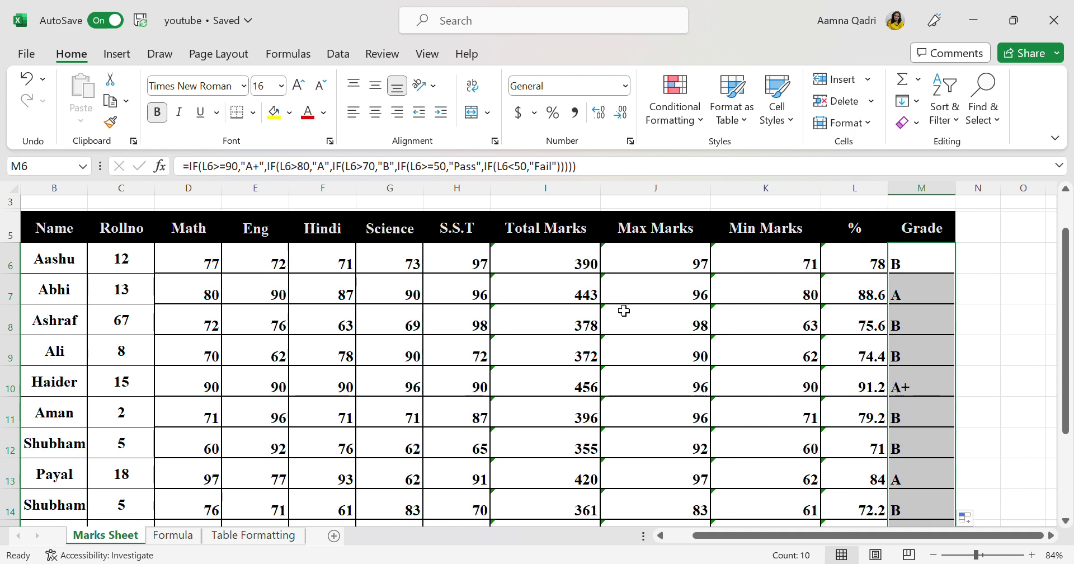
{"action": "scroll", "coordinate": [624, 311], "scroll_direction": "down", "scroll_amount": 1}
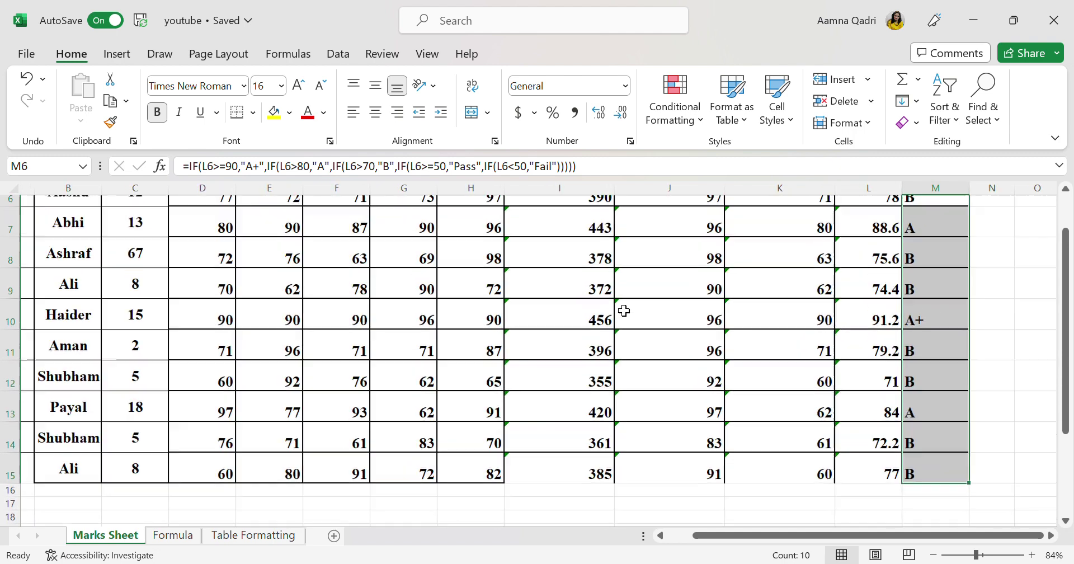
{"action": "scroll", "coordinate": [624, 312], "scroll_direction": "up", "scroll_amount": 1}
{"action": "scroll", "coordinate": [624, 311], "scroll_direction": "left", "scroll_amount": 2}
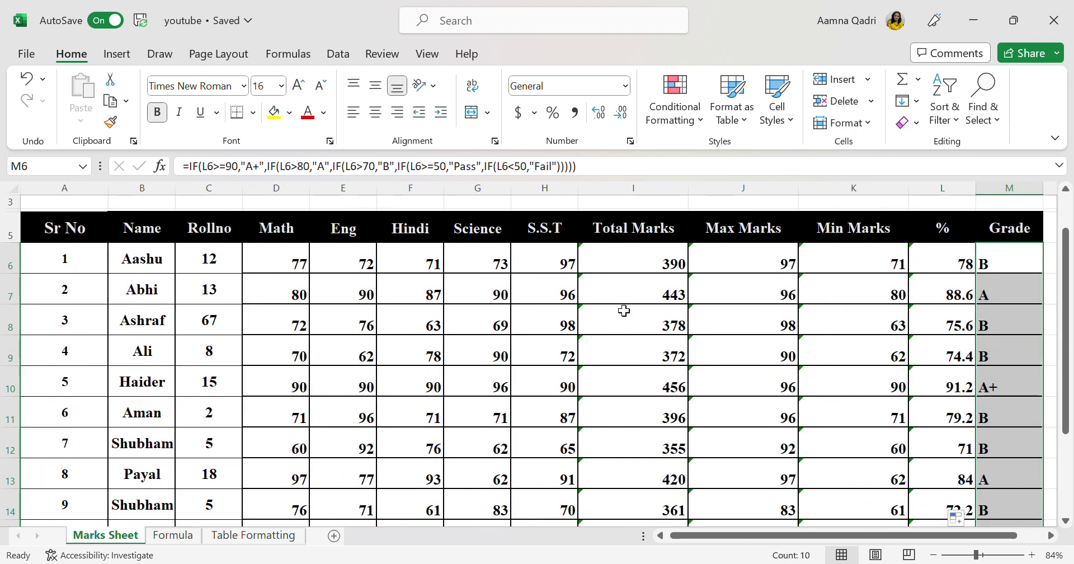